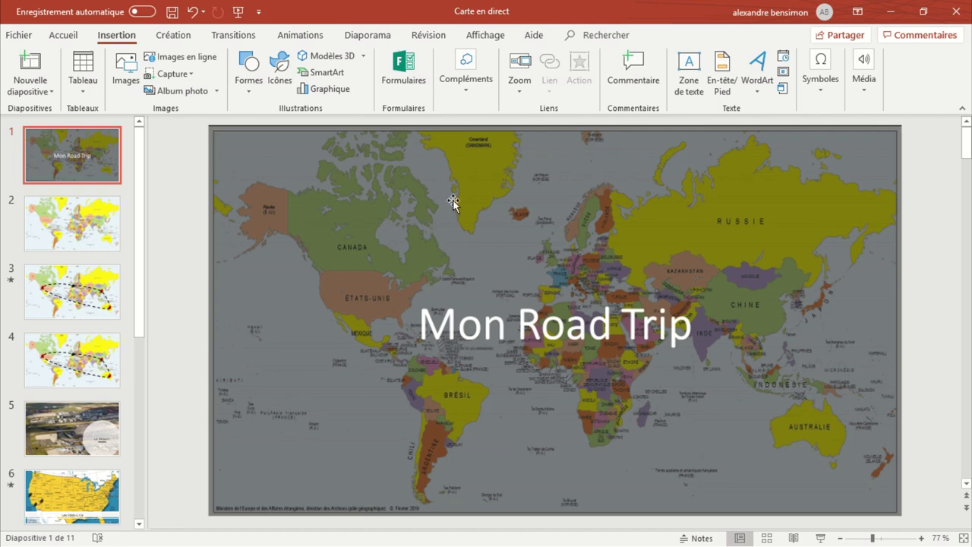
Insert a summary zoom (Zoom de résumé) built from slide 2, the world-map slide.
click(112, 242)
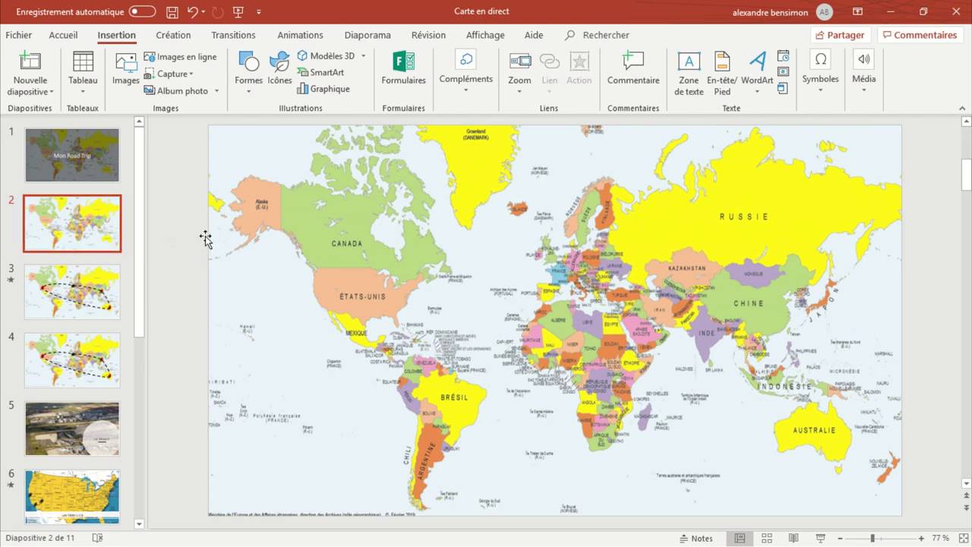
click(333, 220)
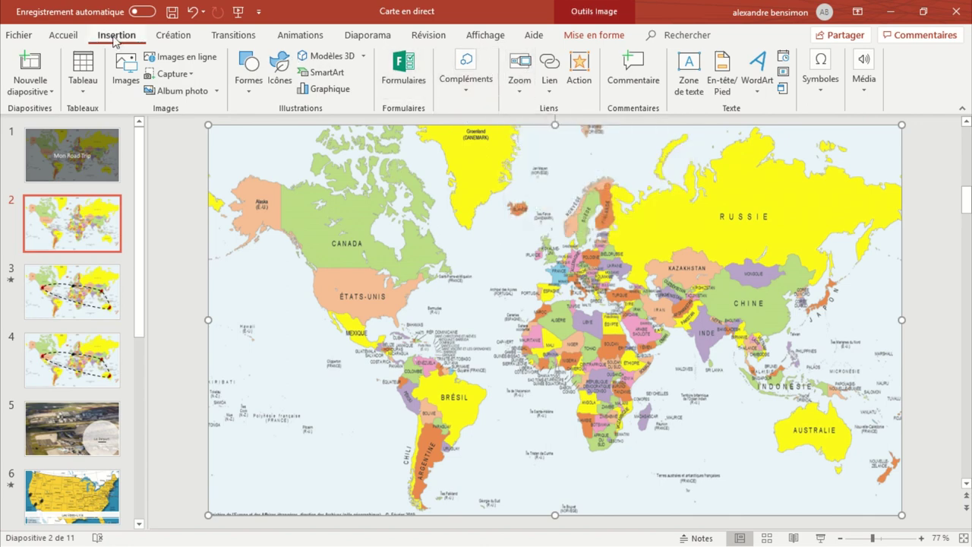
click(527, 84)
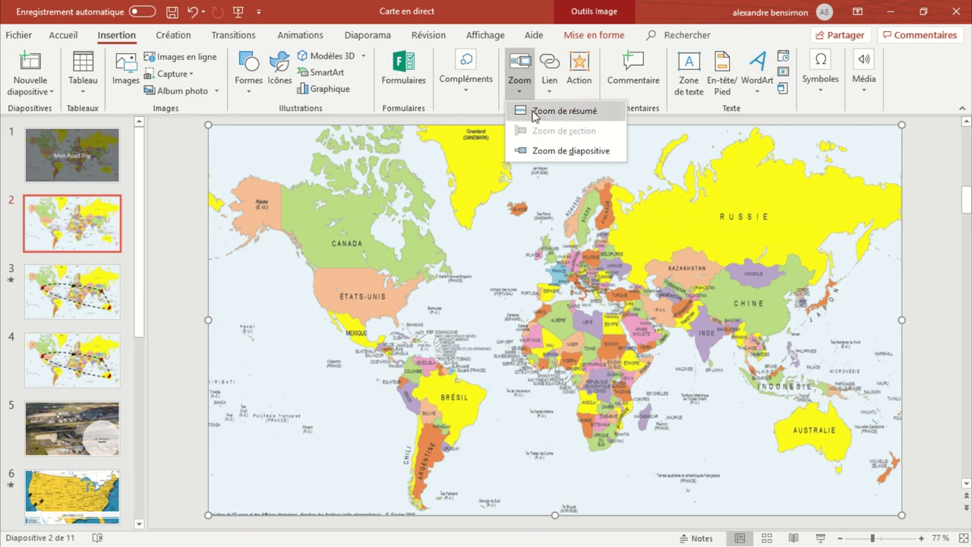
click(534, 113)
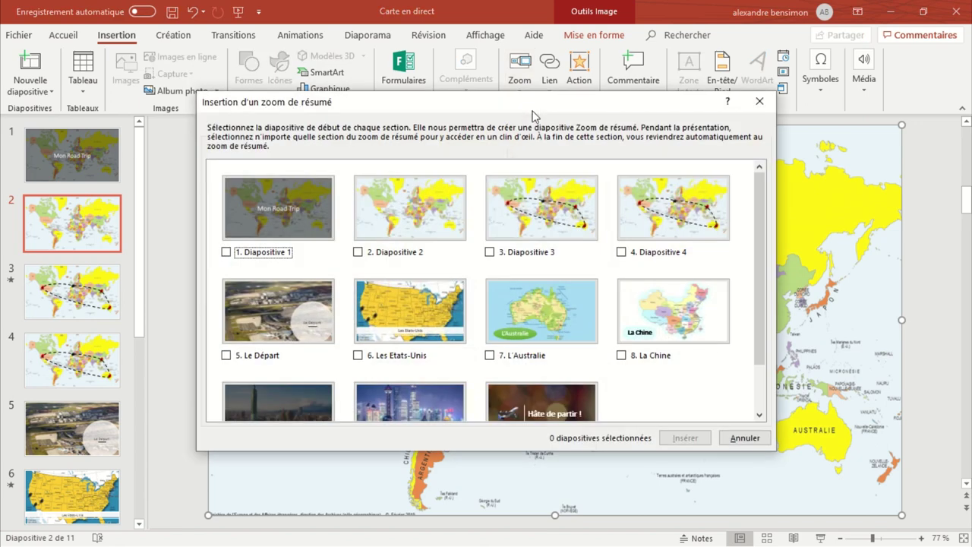
click(428, 231)
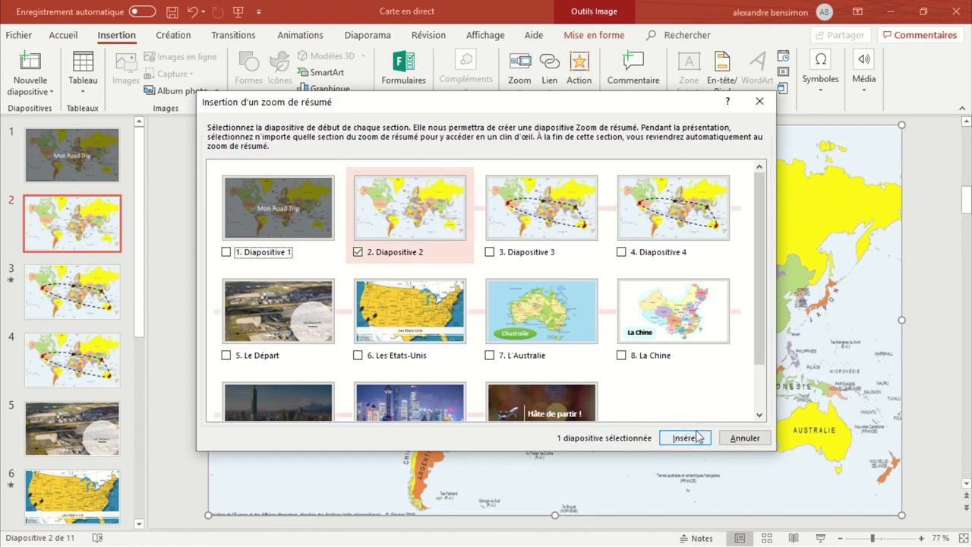
click(686, 437)
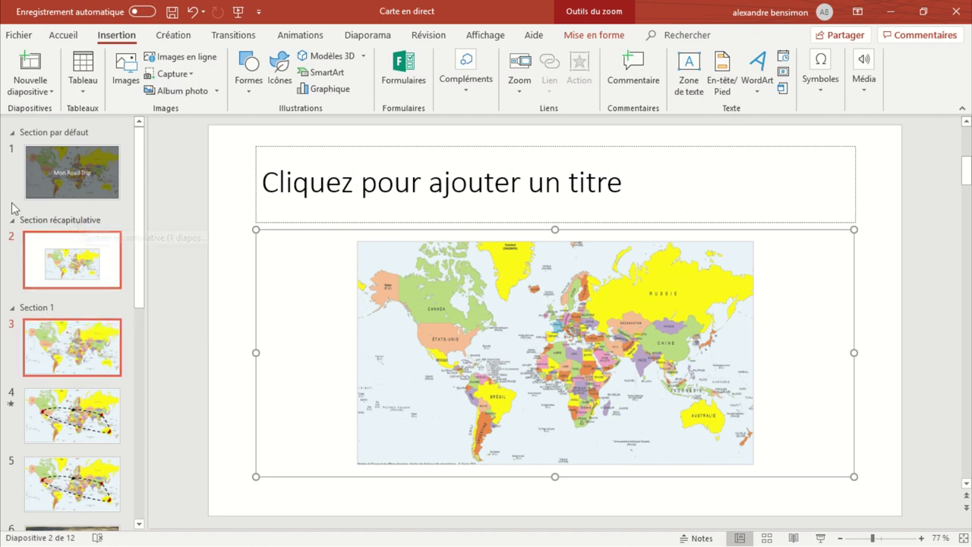
Title the new summary zoom slide 'Les destinations'.
click(423, 176)
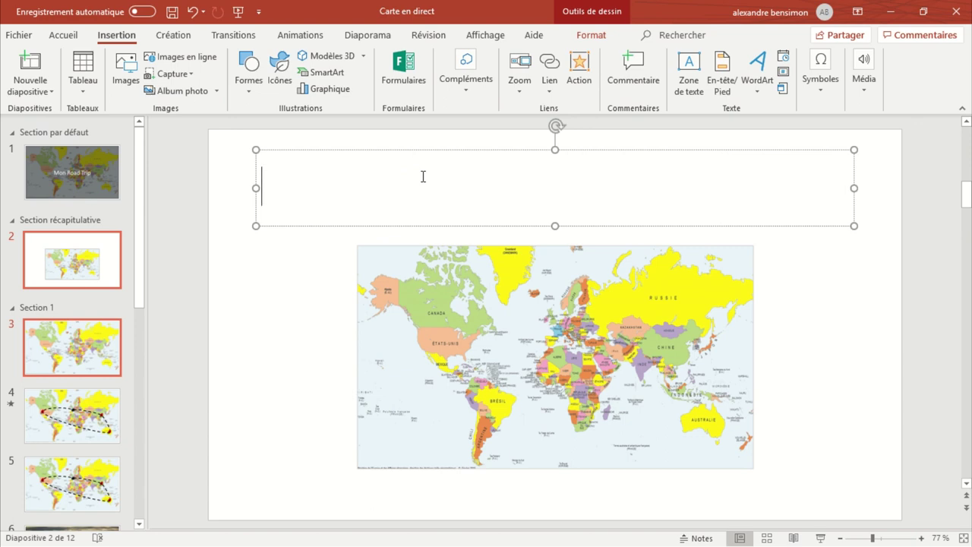
text(Les destinations)
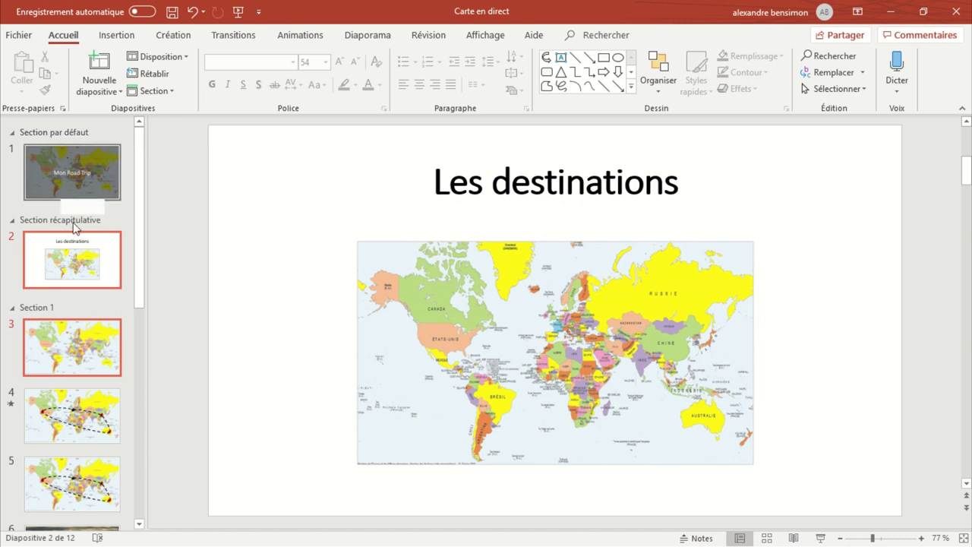
click(84, 260)
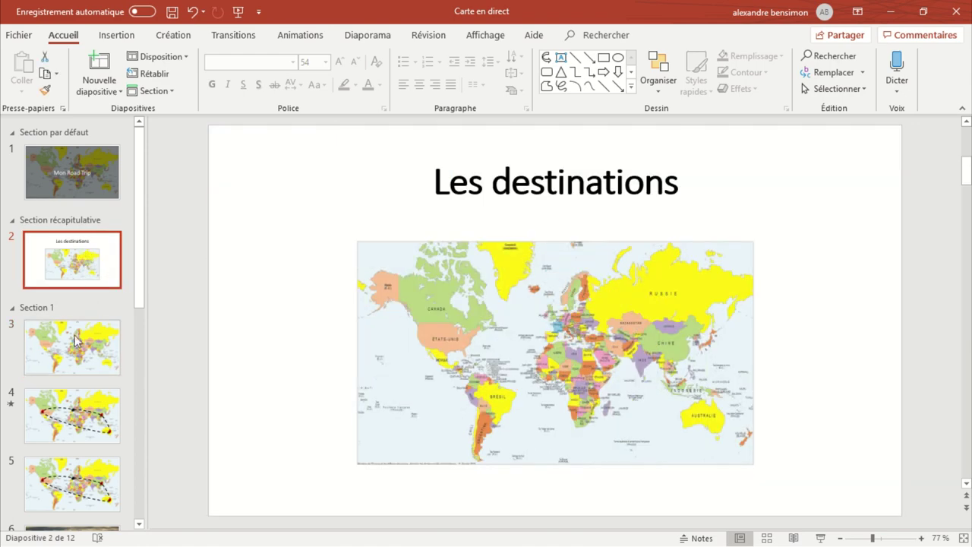
Compare the summary slide with the world map, now slide 3.
click(78, 342)
click(92, 283)
click(93, 357)
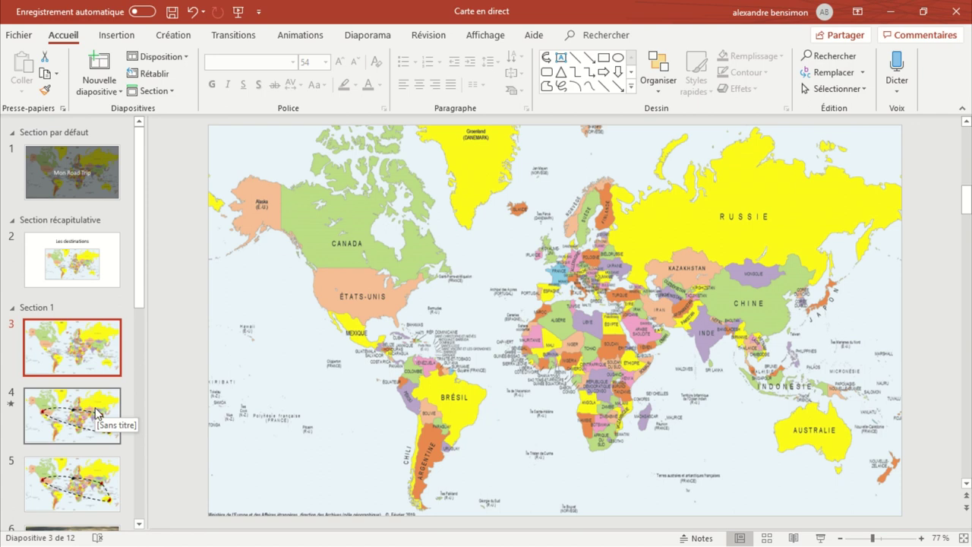
Review the animation effects of the home icon on the slide 4 route map.
click(97, 414)
click(562, 275)
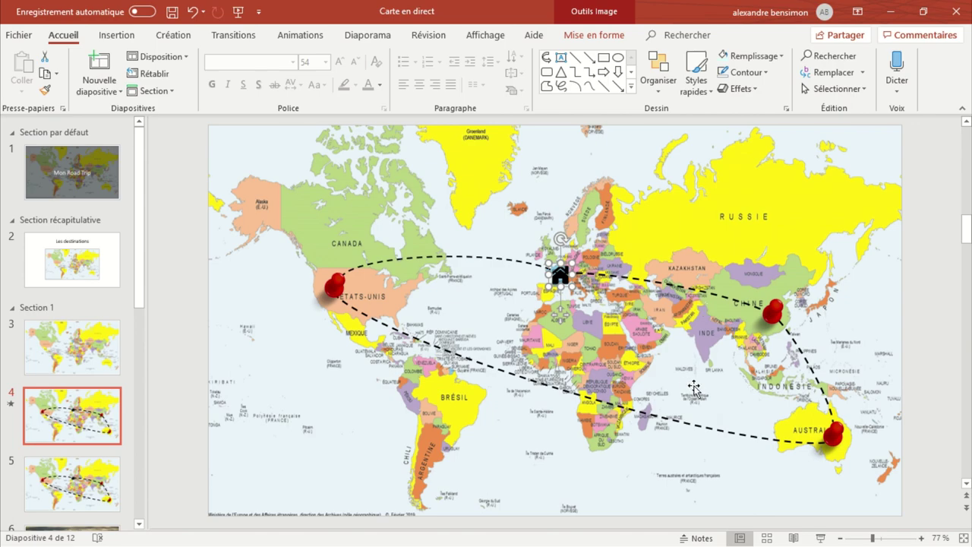
click(300, 35)
click(552, 57)
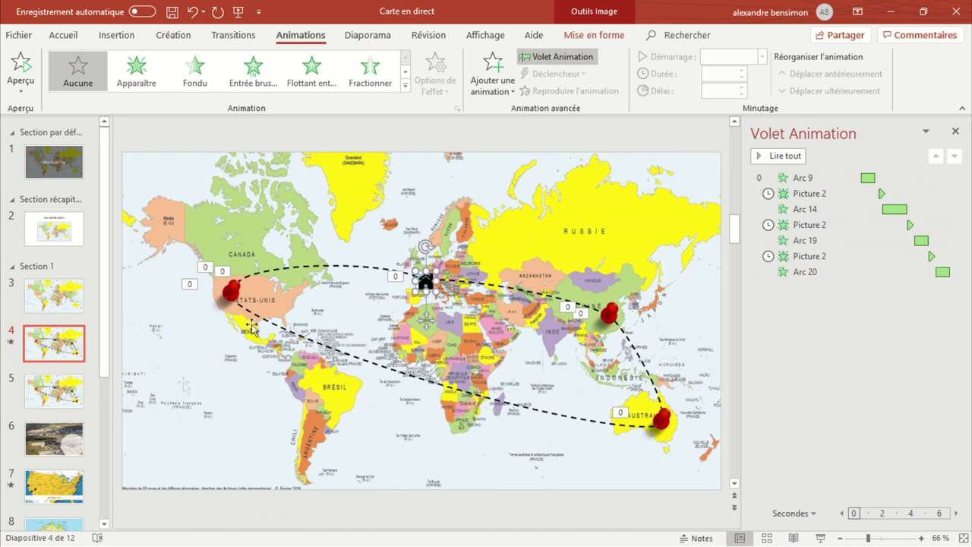
Check the USA pin on slide 5, close the animation list, and show the Le Départ slide.
click(61, 390)
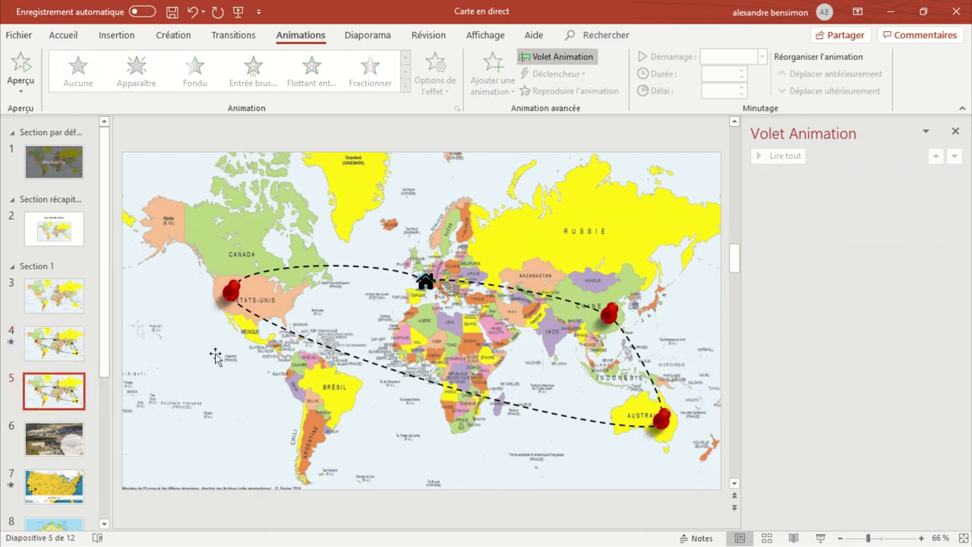
click(228, 293)
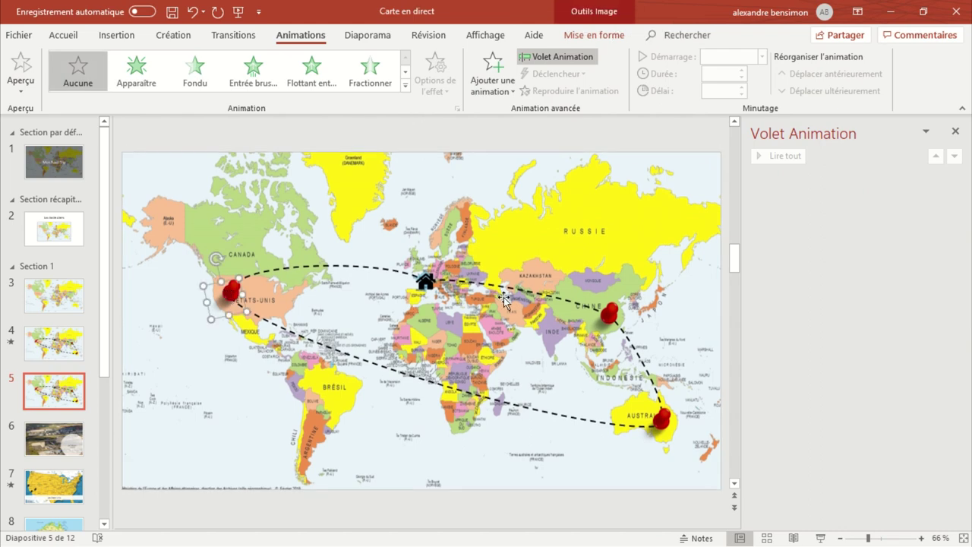
click(950, 131)
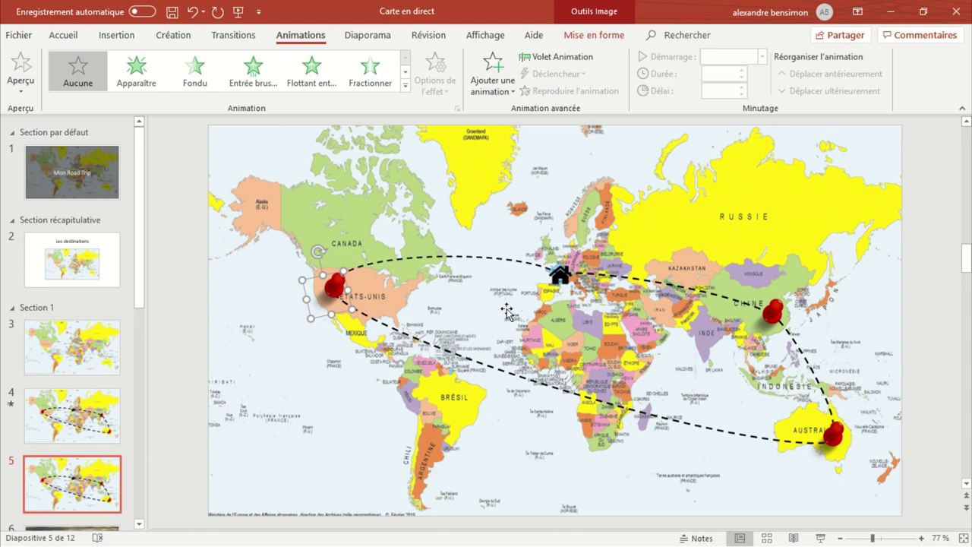
click(197, 410)
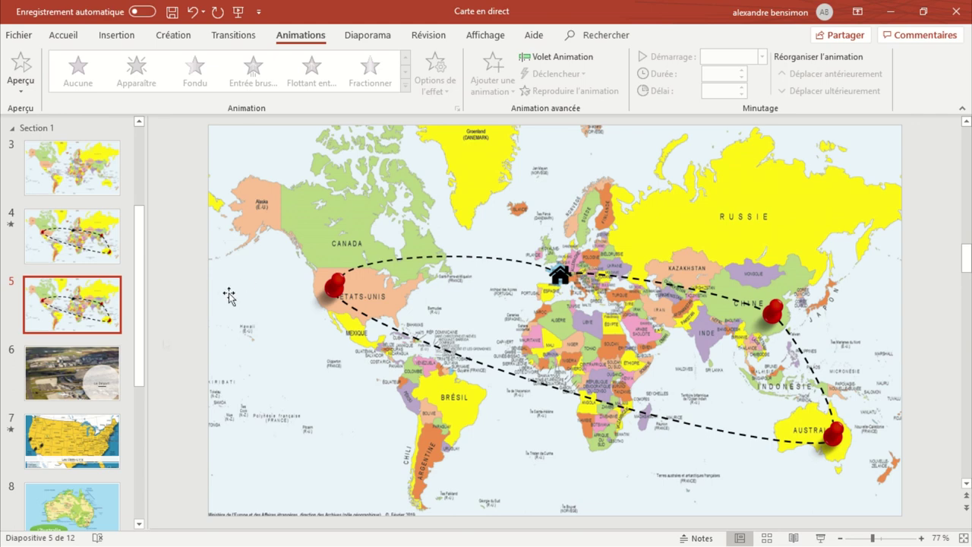
click(93, 358)
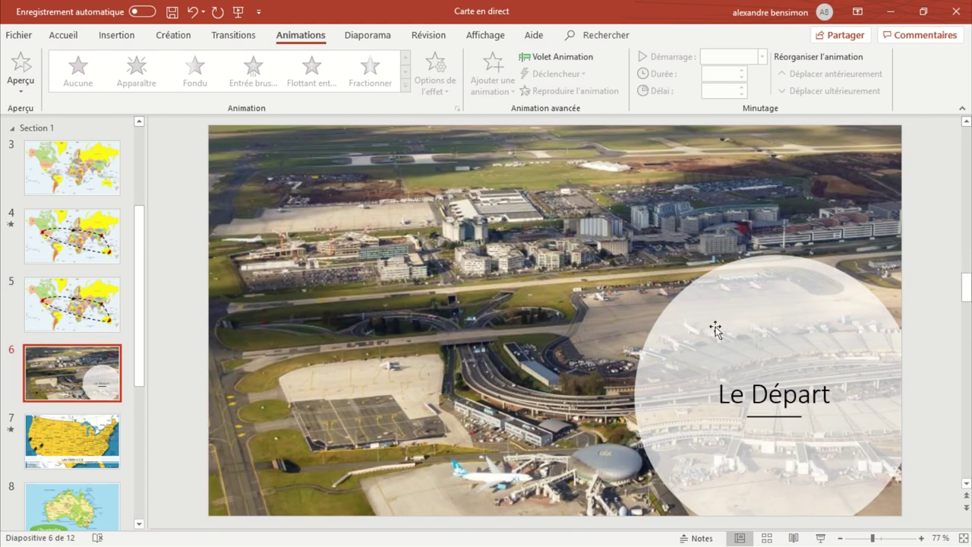
Add sections named Paris at slide 6 and USA at slide 7.
right_click(94, 372)
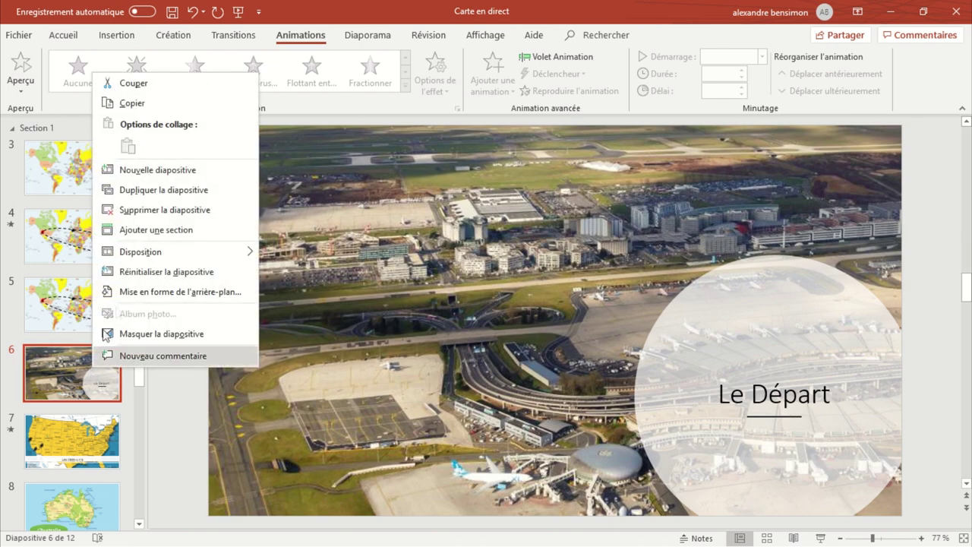
click(169, 231)
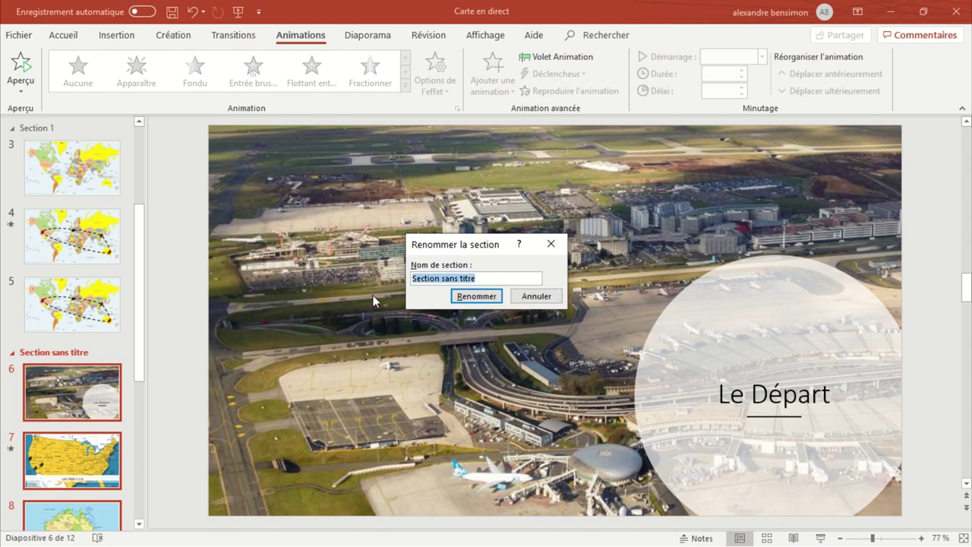
text(Pa)
key(Return)
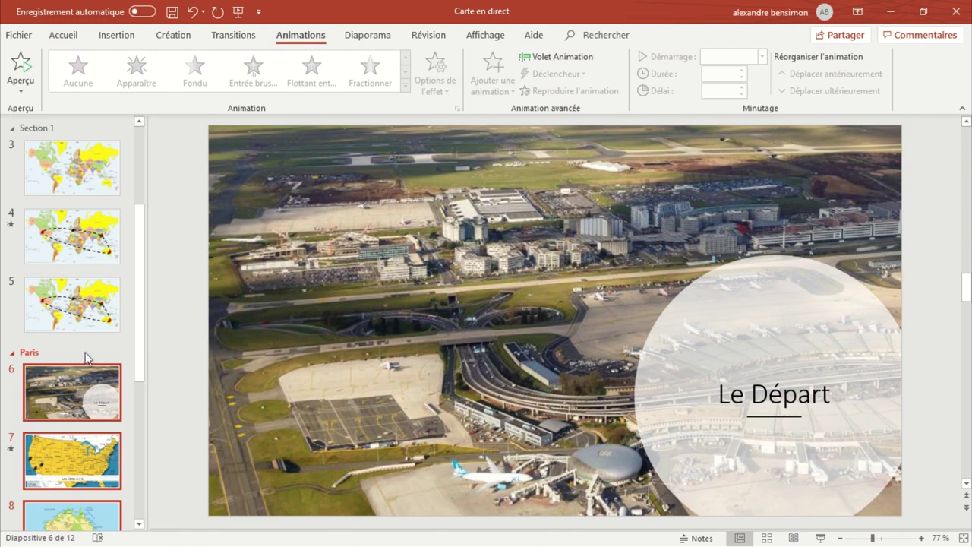
scroll(86, 357, down, 1)
scroll(89, 342, down, 1)
scroll(93, 330, down, 3)
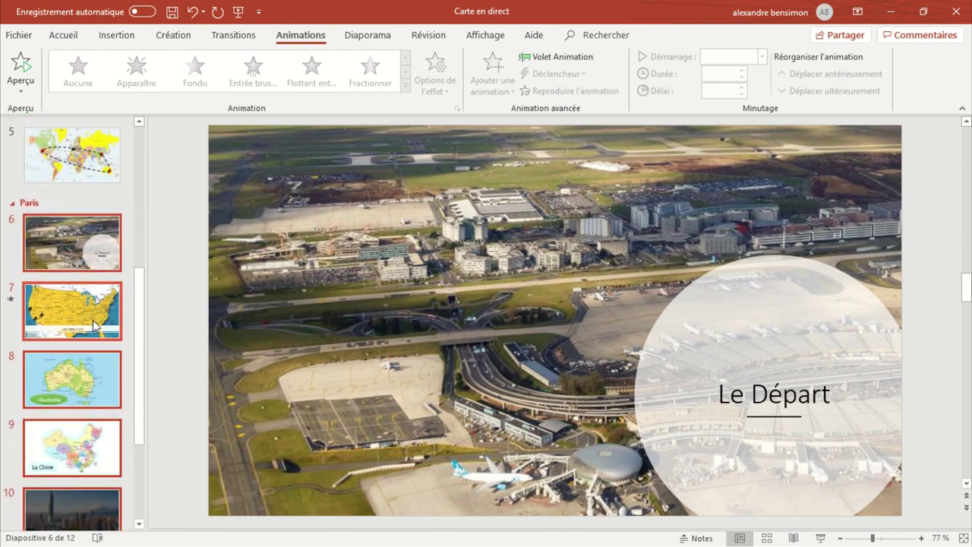
right_click(92, 325)
click(144, 334)
text(USA)
key(Return)
Add sections named Australie at slide 8 and Chine at slide 9.
click(95, 395)
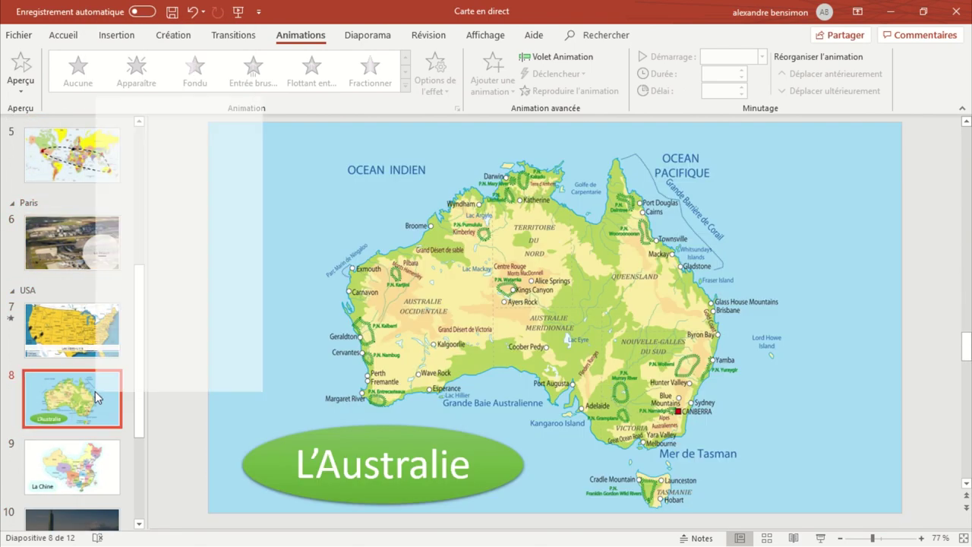
text(Australie)
key(Return)
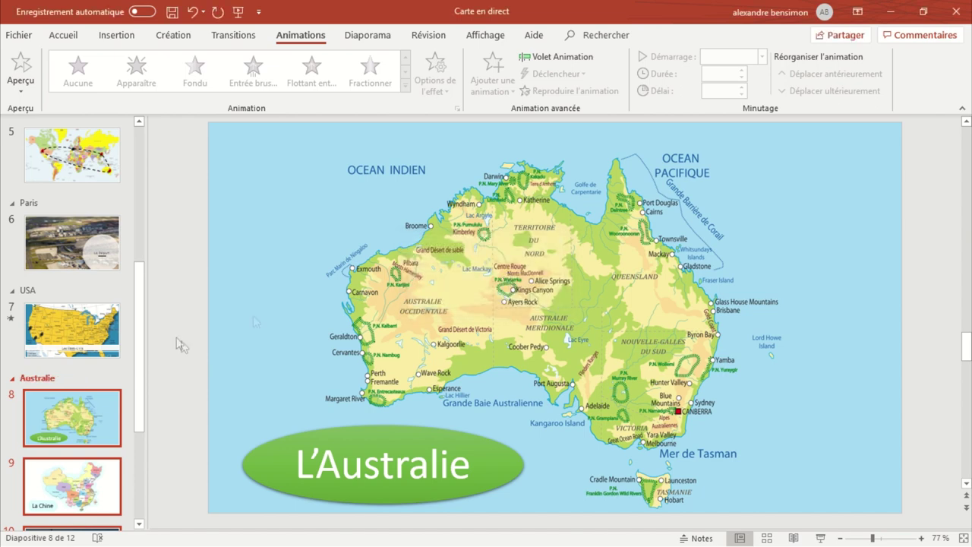
right_click(72, 486)
click(122, 496)
text(Chine)
key(Return)
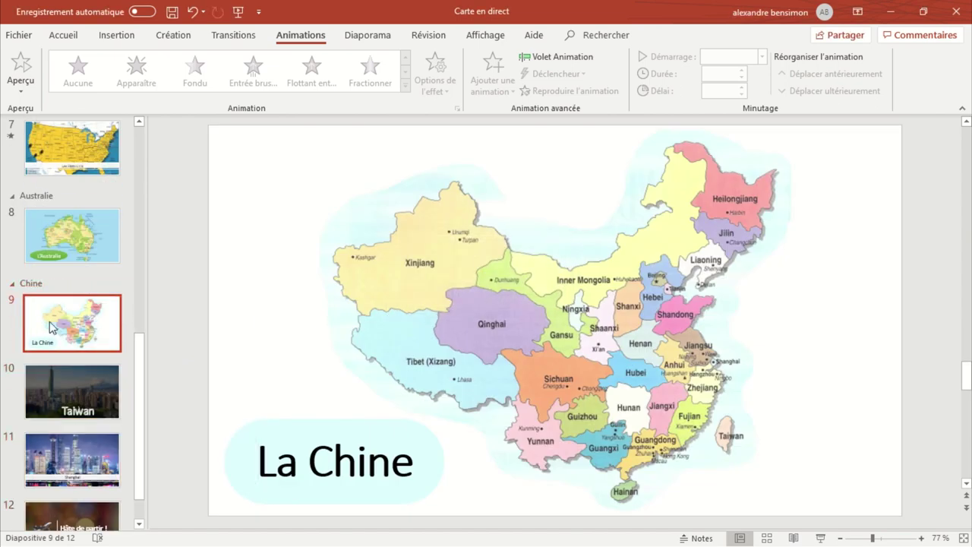
Return to the slide 5 world route map.
scroll(75, 303, up, 2)
scroll(76, 303, up, 2)
scroll(76, 303, up, 2)
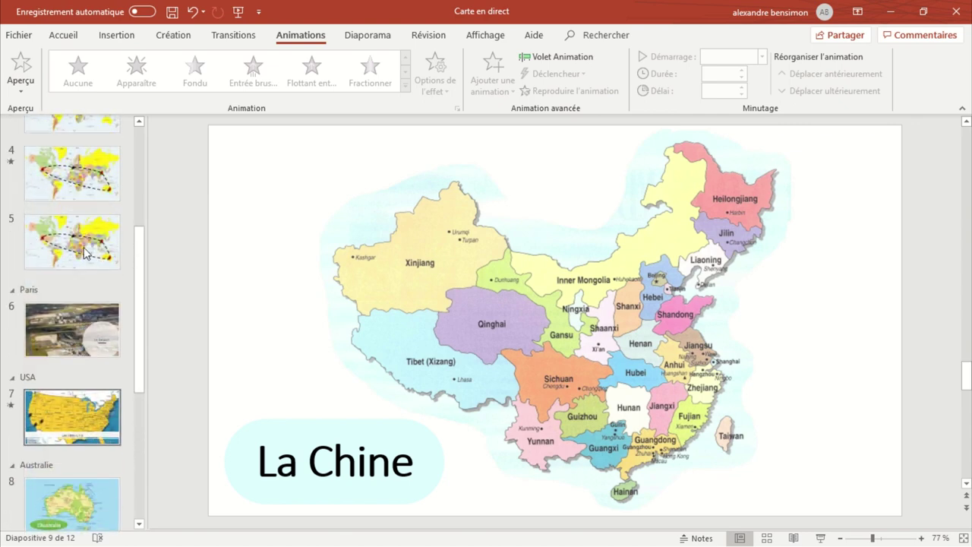
click(85, 251)
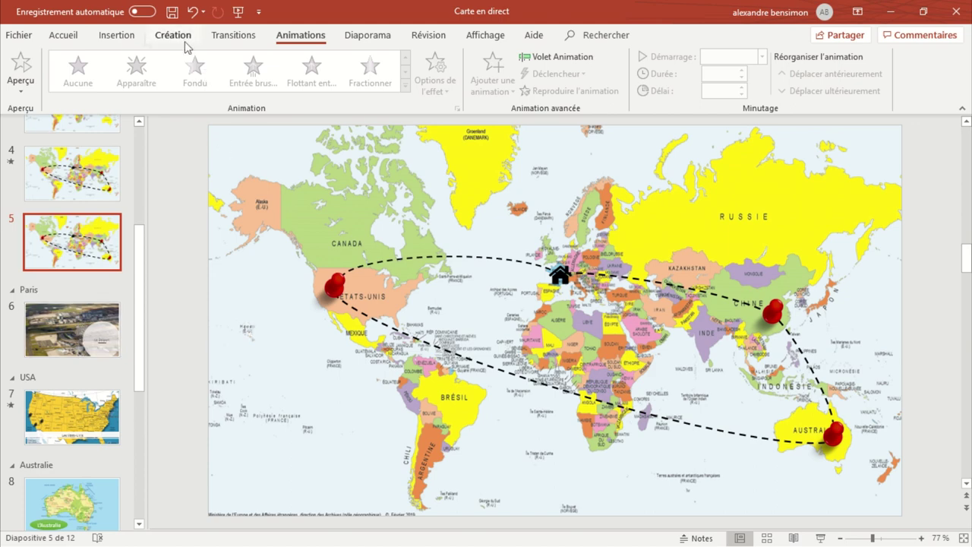
click(118, 36)
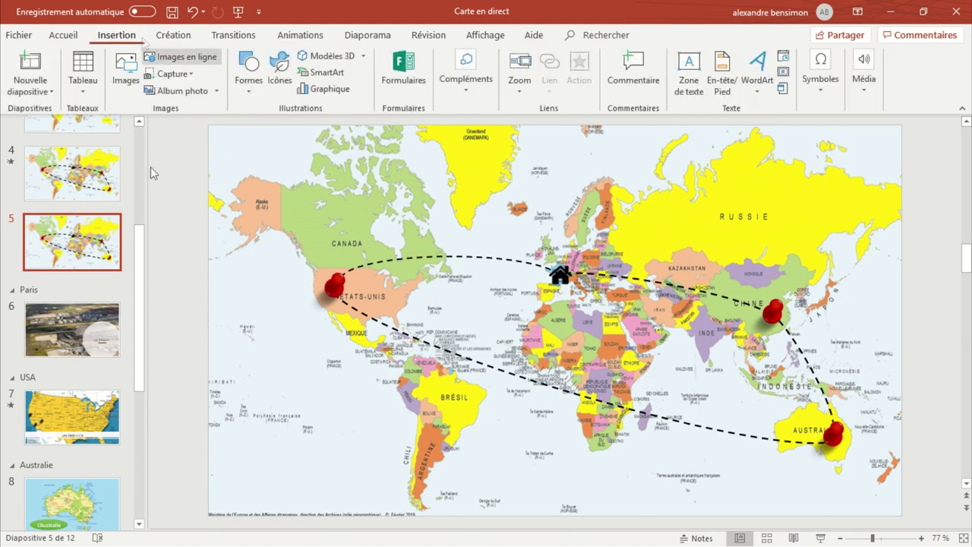
Insert a section zoom for the Paris section on the world map slide.
click(520, 76)
click(527, 143)
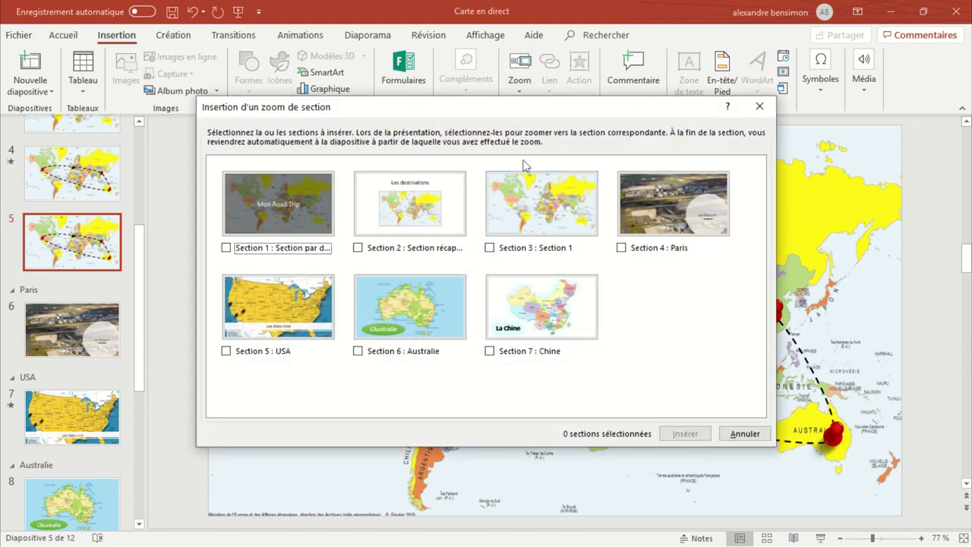
click(626, 231)
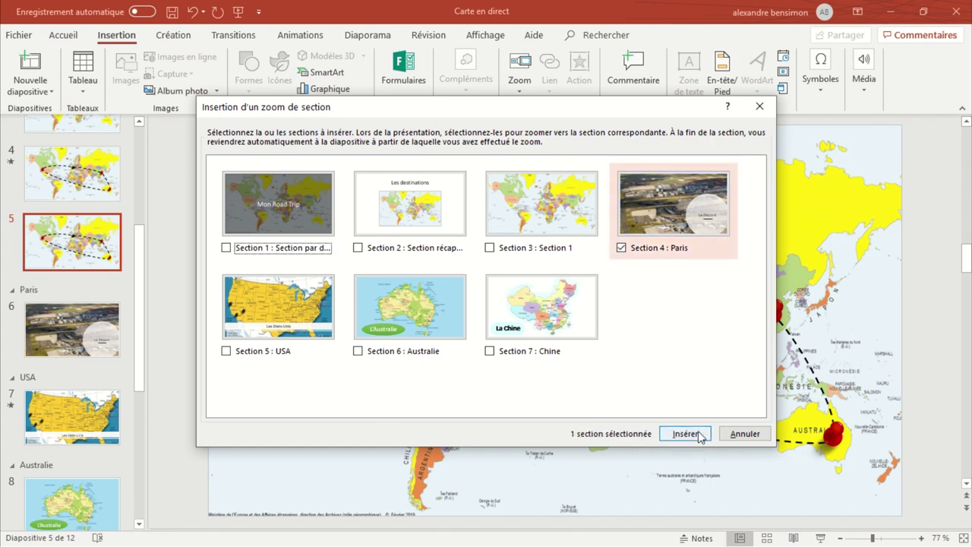
click(686, 433)
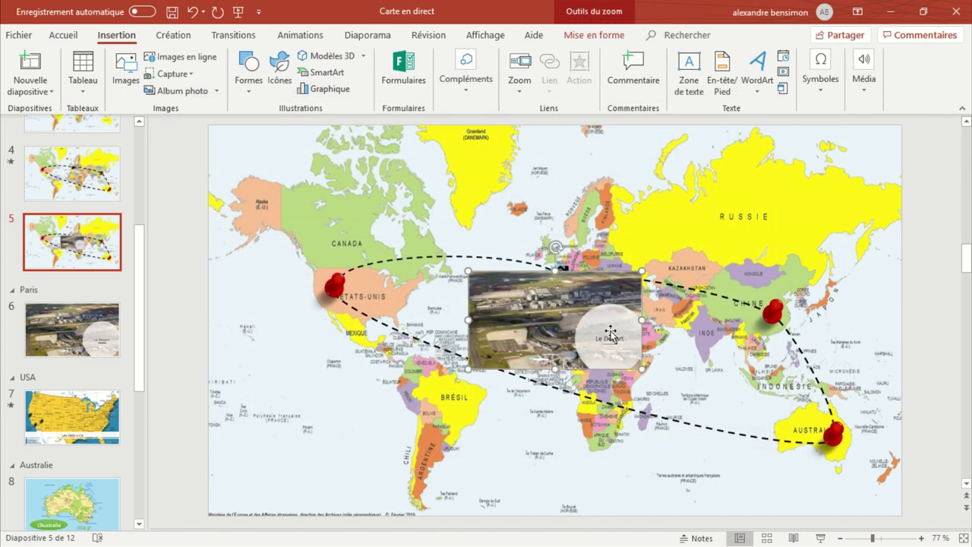
Drag the Paris zoom thumbnail over Europe and start the slideshow from this slide.
drag(610, 334, 501, 295)
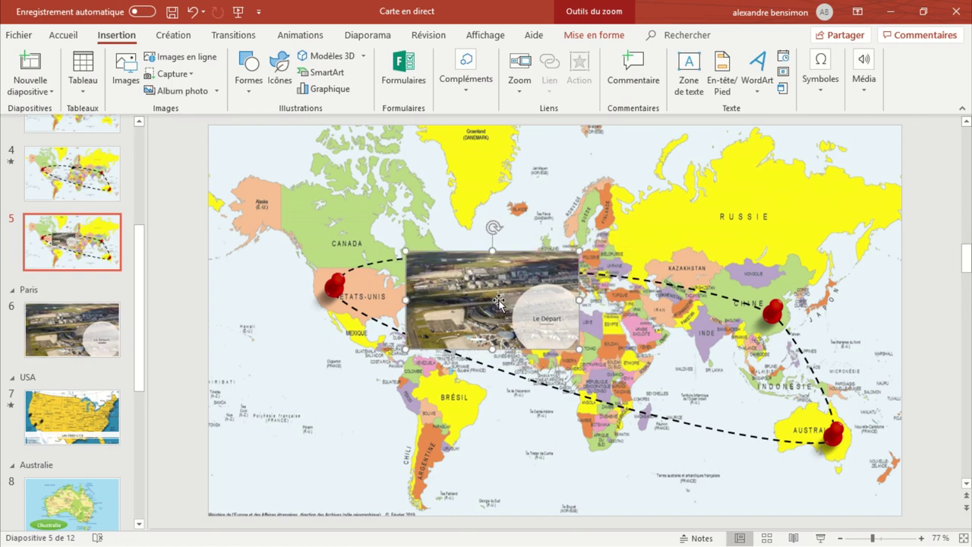
drag(499, 301, 530, 389)
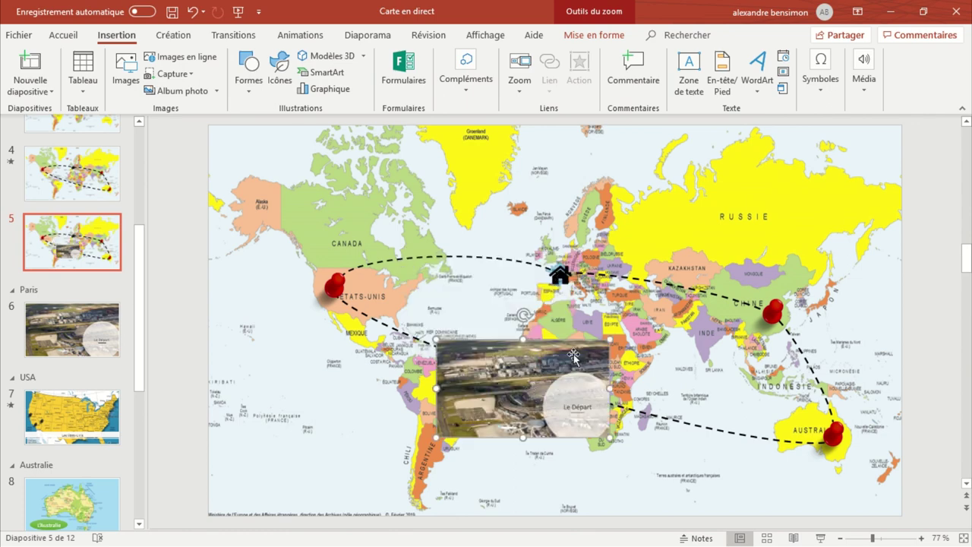
drag(564, 370, 579, 281)
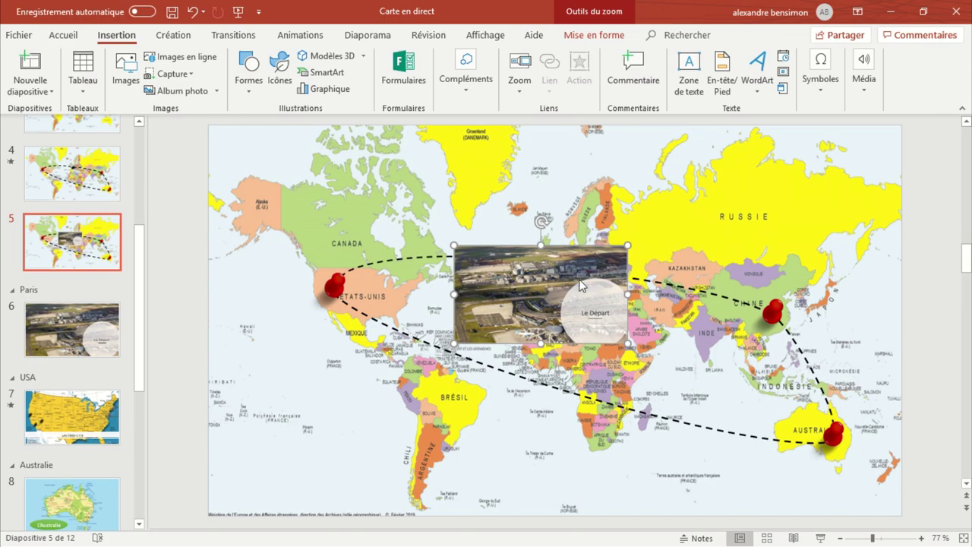
key(shift+F5)
Test the Paris zoom in the slideshow, then shrink its thumbnail on slide 5 to a tiny size.
click(581, 296)
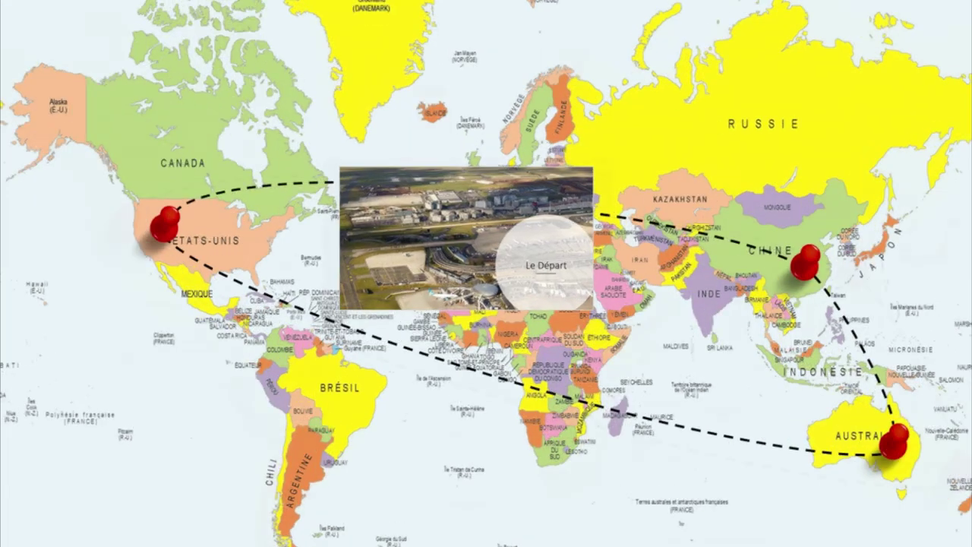
key(Escape)
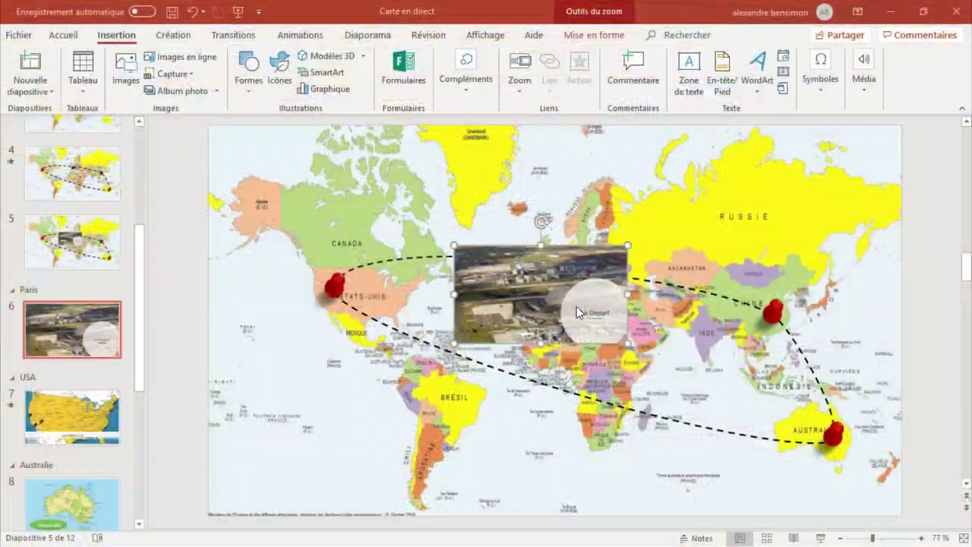
click(73, 241)
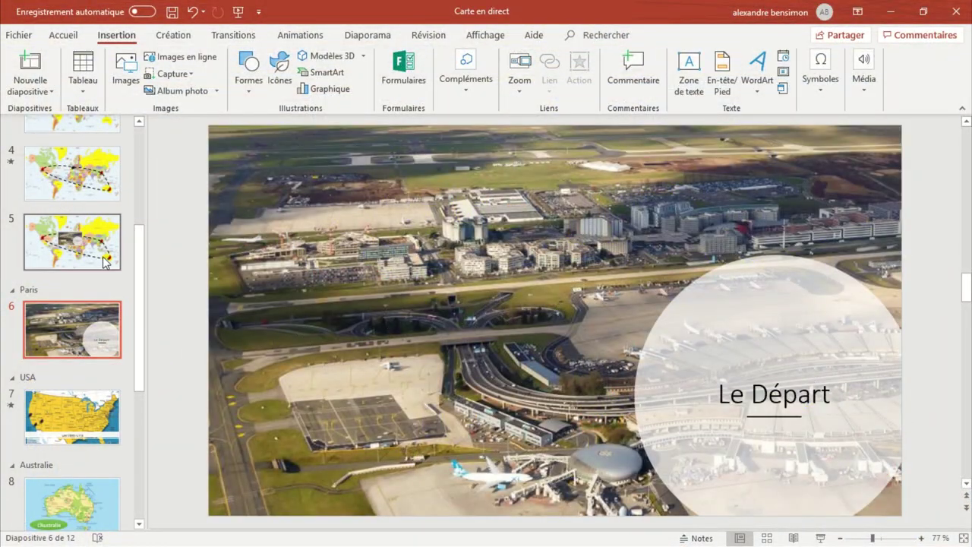
click(504, 294)
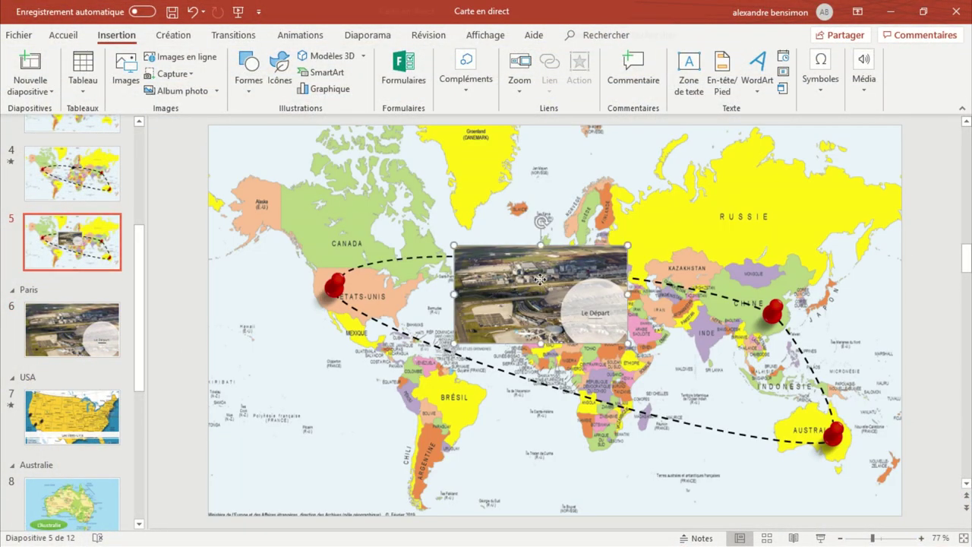
drag(627, 241, 478, 328)
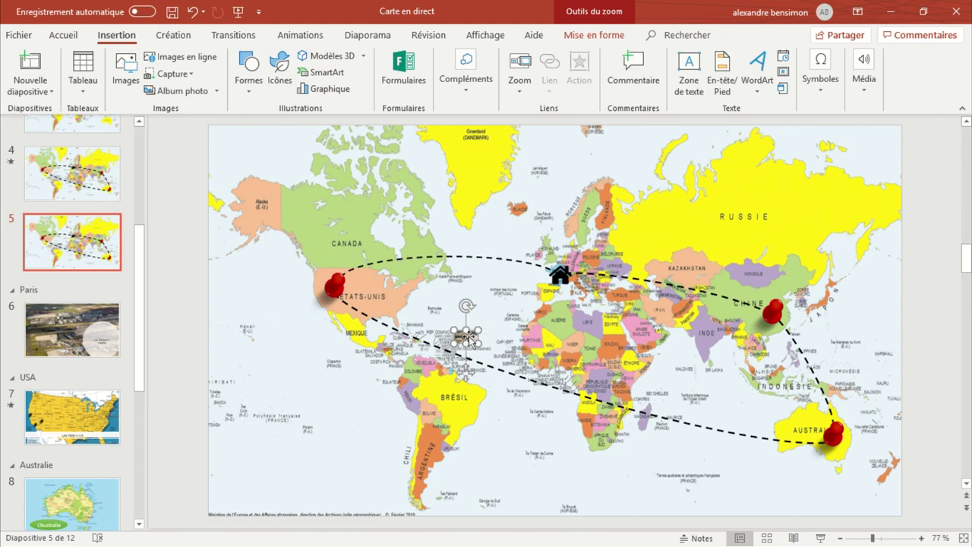
Resize the Paris zoom to 0.48 × 0.85 cm and apply the Ellipse à bord estompé style.
click(585, 36)
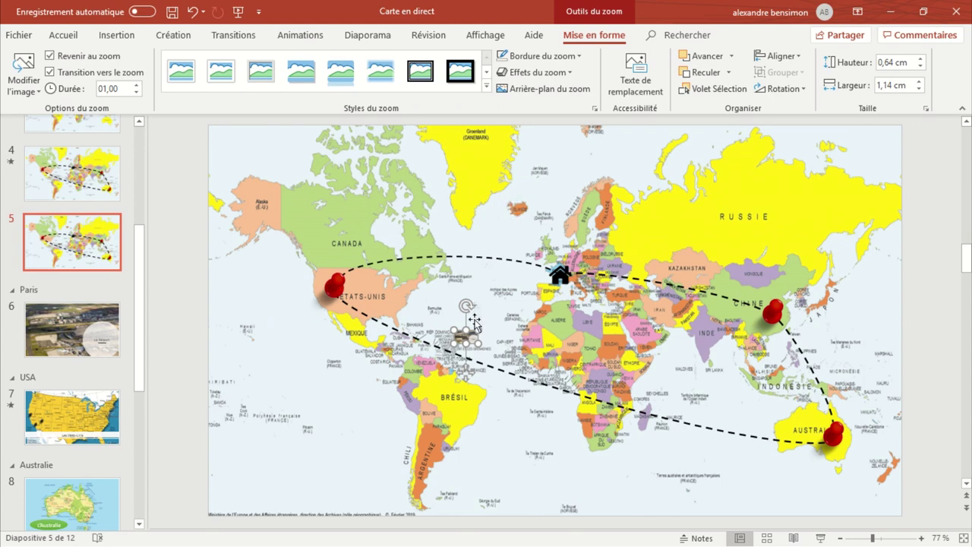
drag(481, 325, 474, 329)
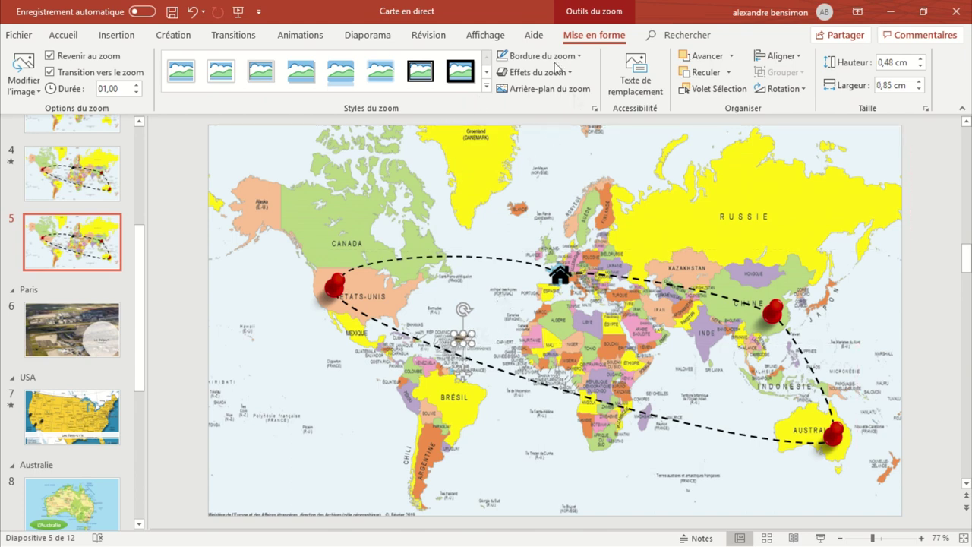
click(486, 88)
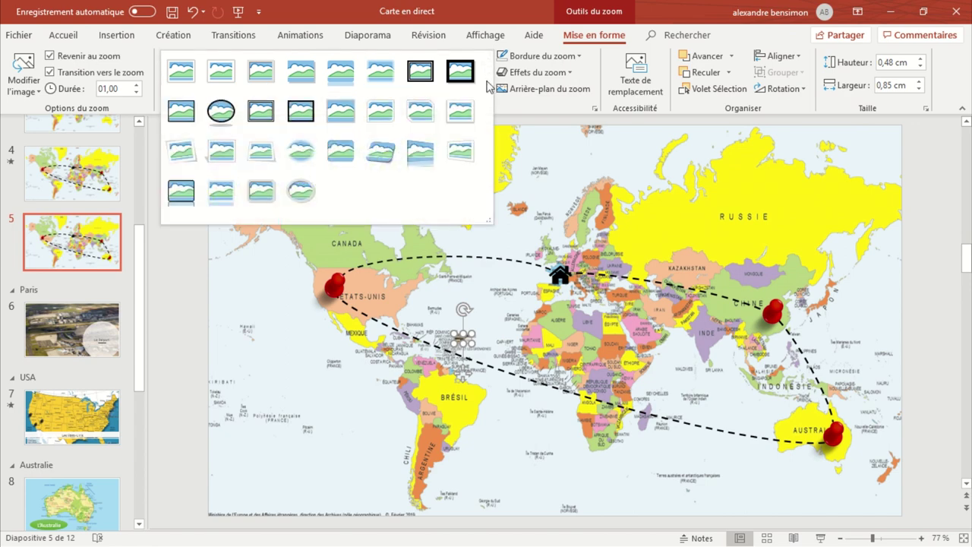
click(296, 157)
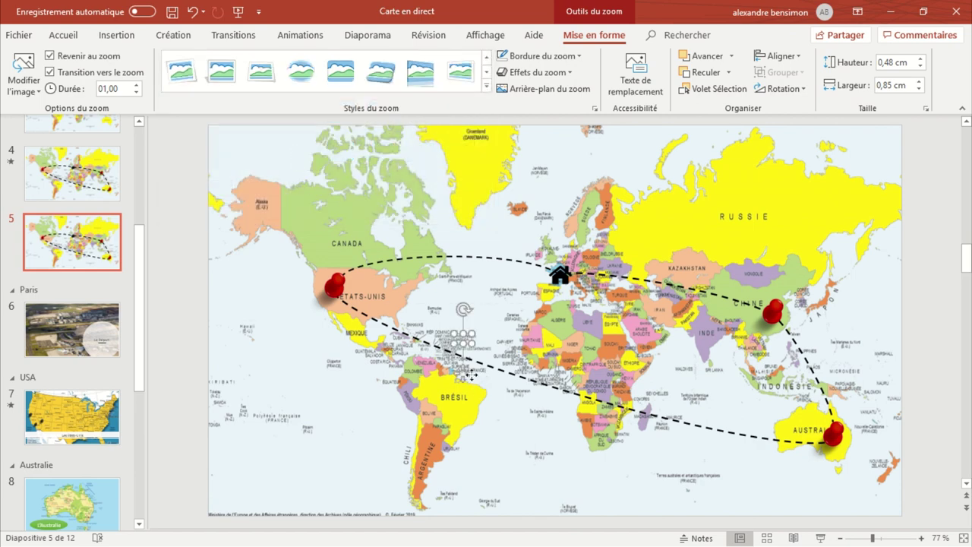
Place the tiny Paris zoom on the house icon over Europe.
drag(471, 375, 479, 329)
click(480, 334)
click(479, 340)
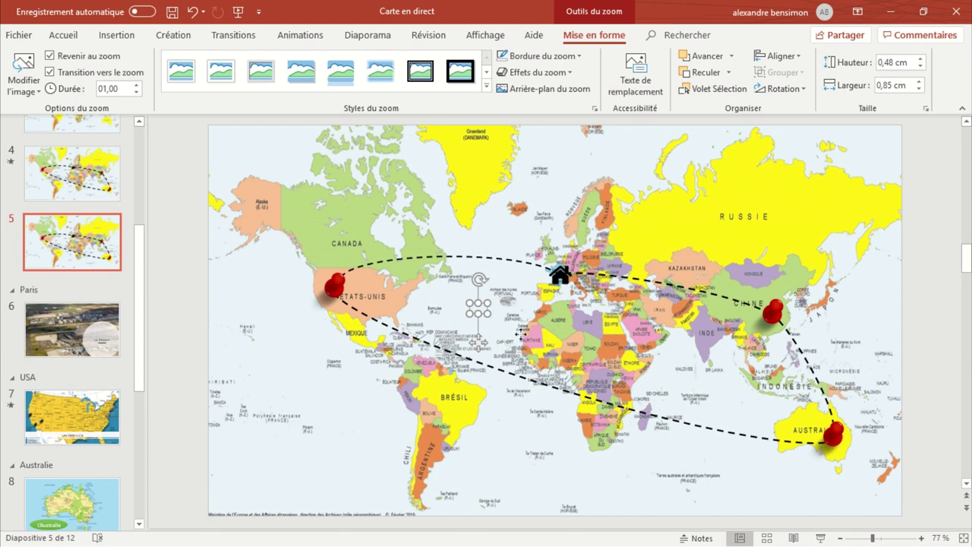
drag(479, 342, 563, 332)
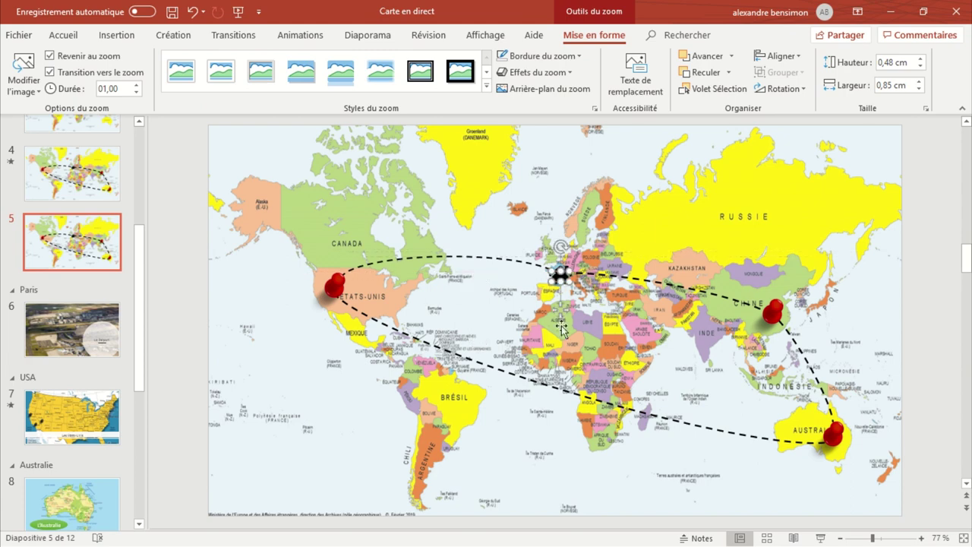
click(565, 304)
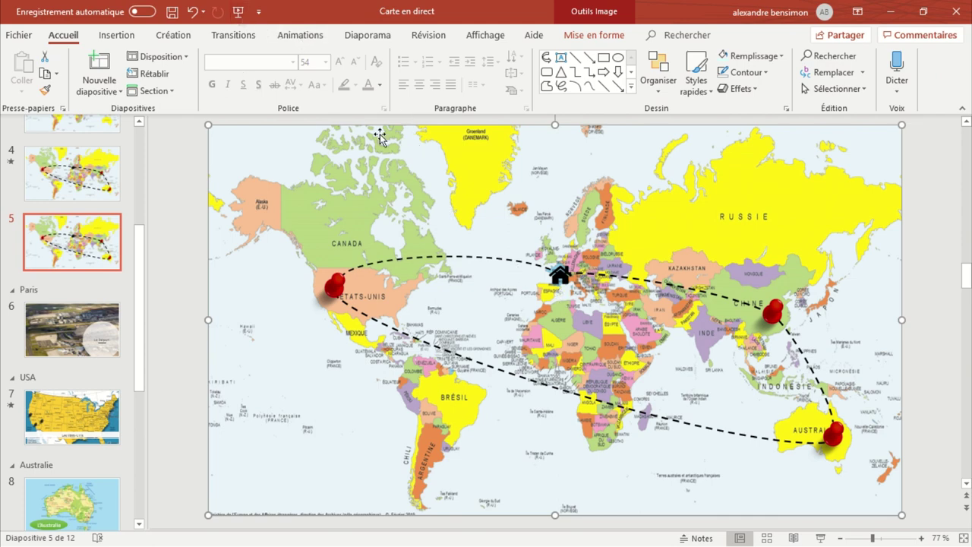
key(shift+F5)
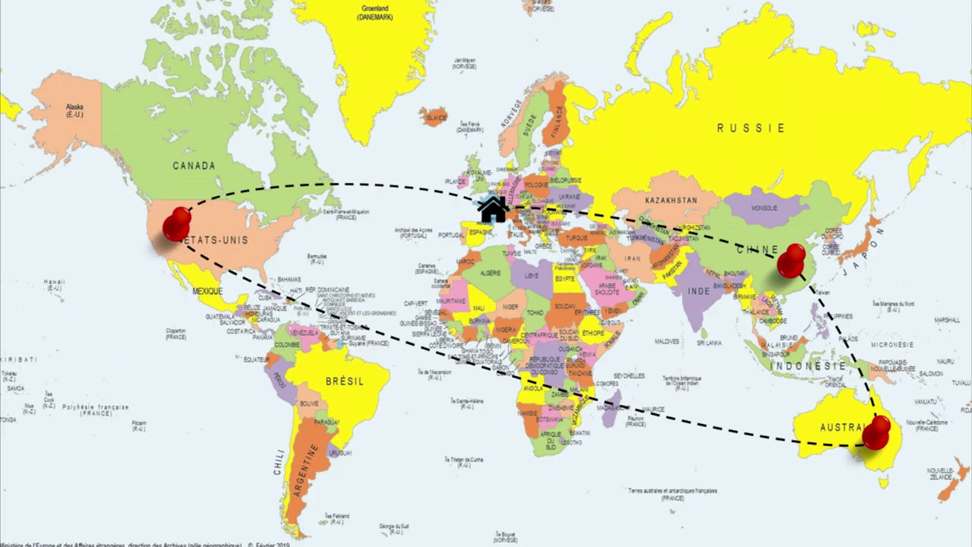
key(Right)
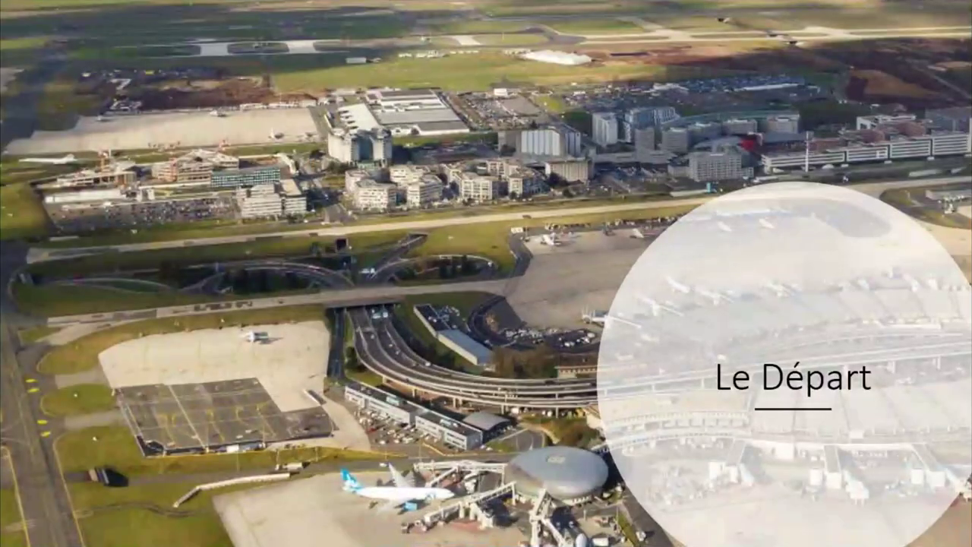
key(Escape)
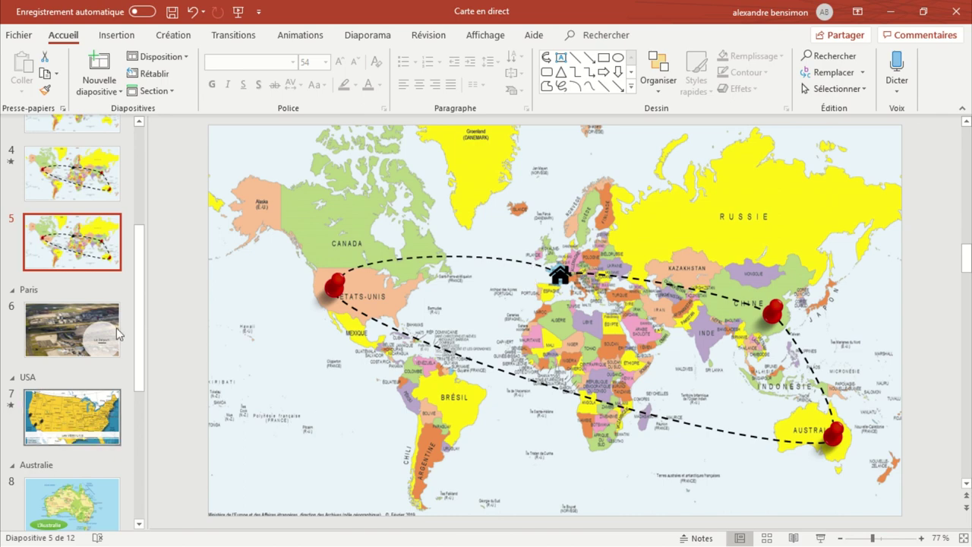
Insert a section zoom for Section 5 : USA on the route map.
click(127, 35)
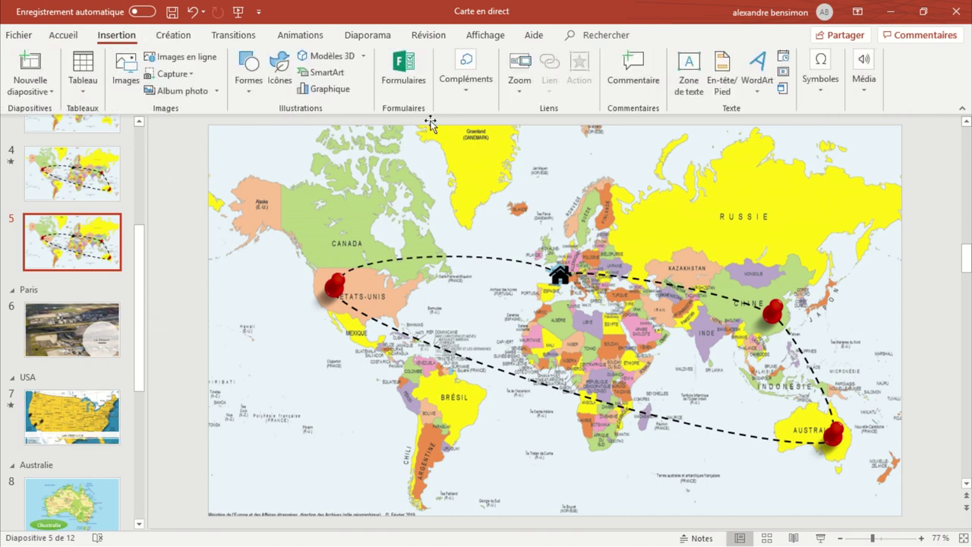
click(515, 80)
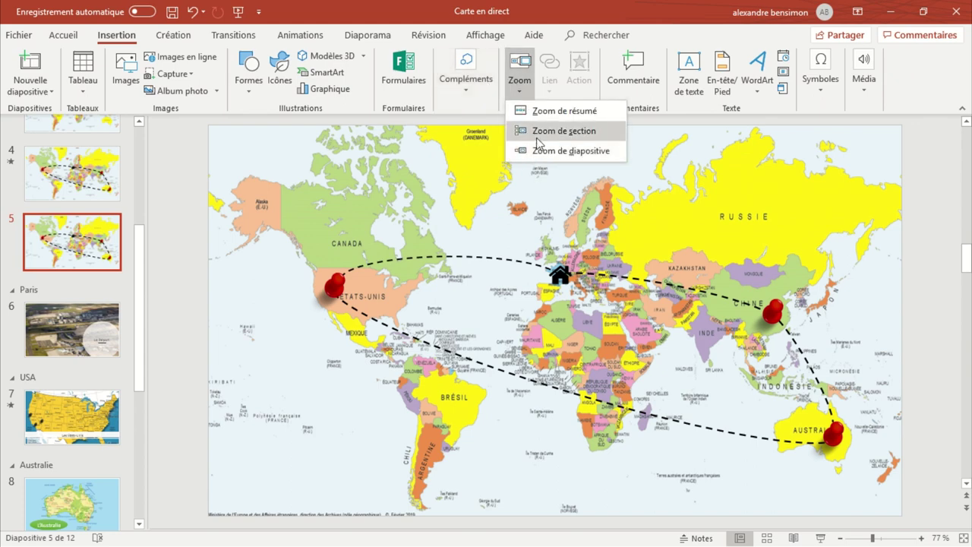
click(538, 131)
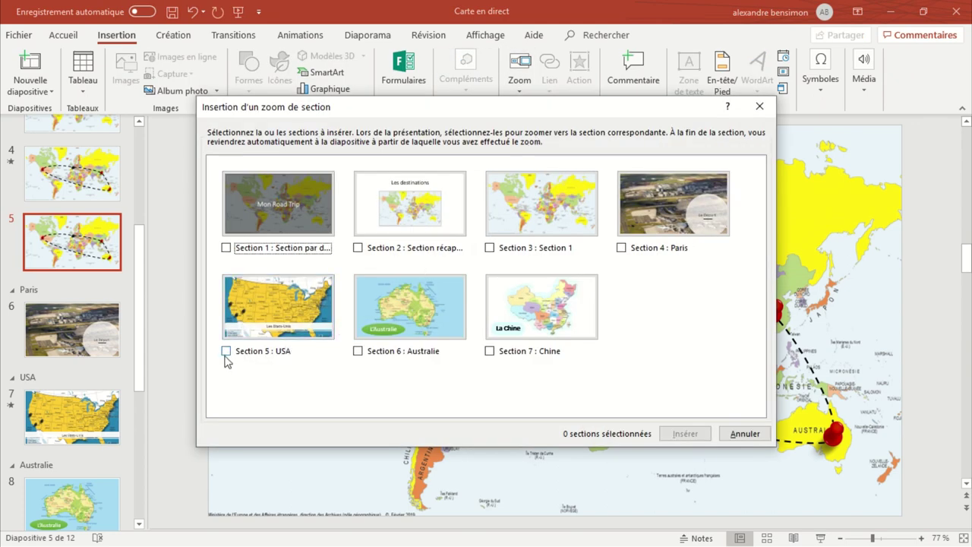
click(226, 353)
click(685, 434)
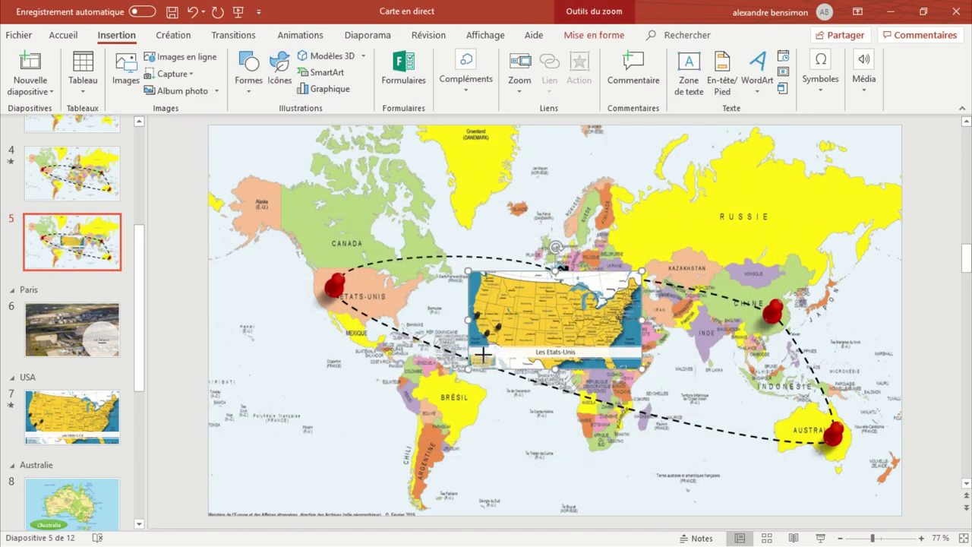
Shrink the USA zoom to 0.63 × 1.13 cm, restyle it, and place it on the USA pin.
drag(481, 354, 494, 356)
click(594, 35)
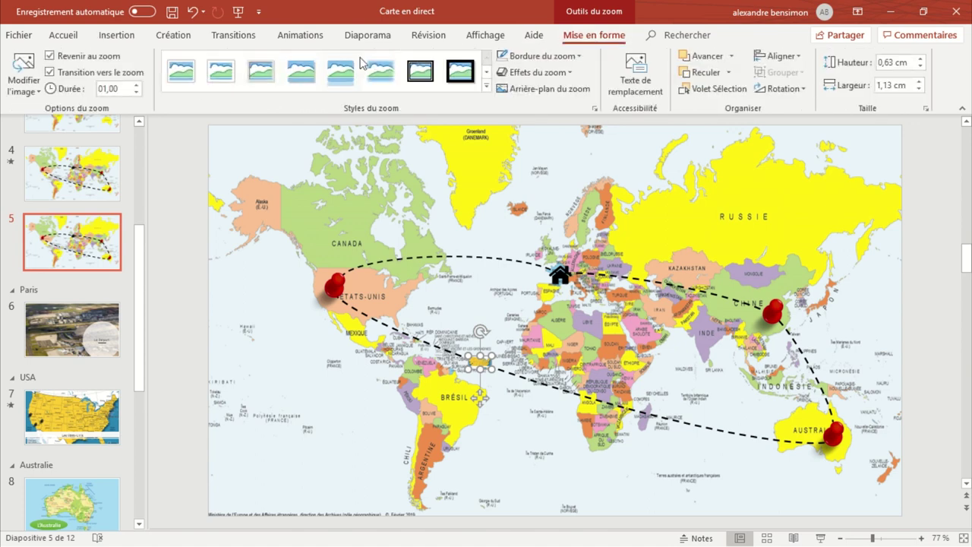
click(486, 86)
click(337, 146)
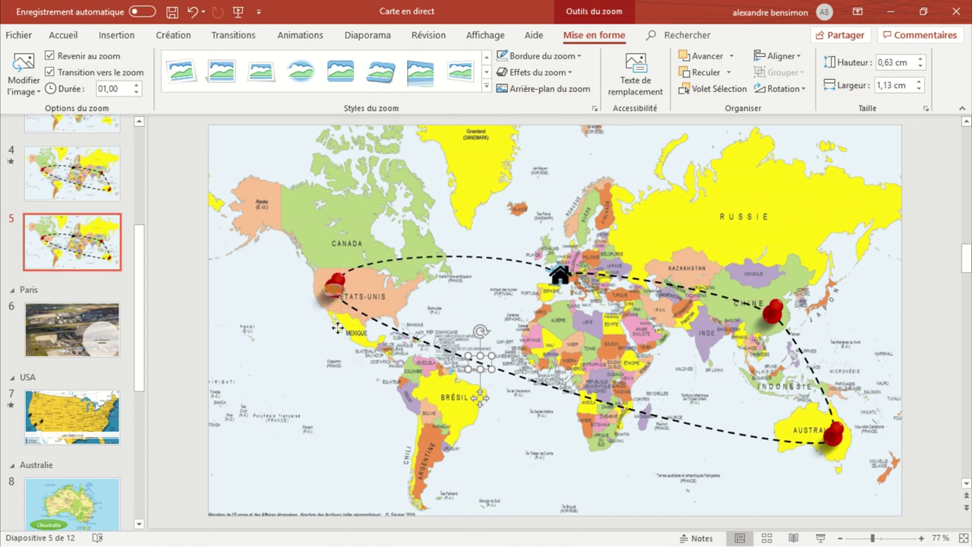
click(335, 286)
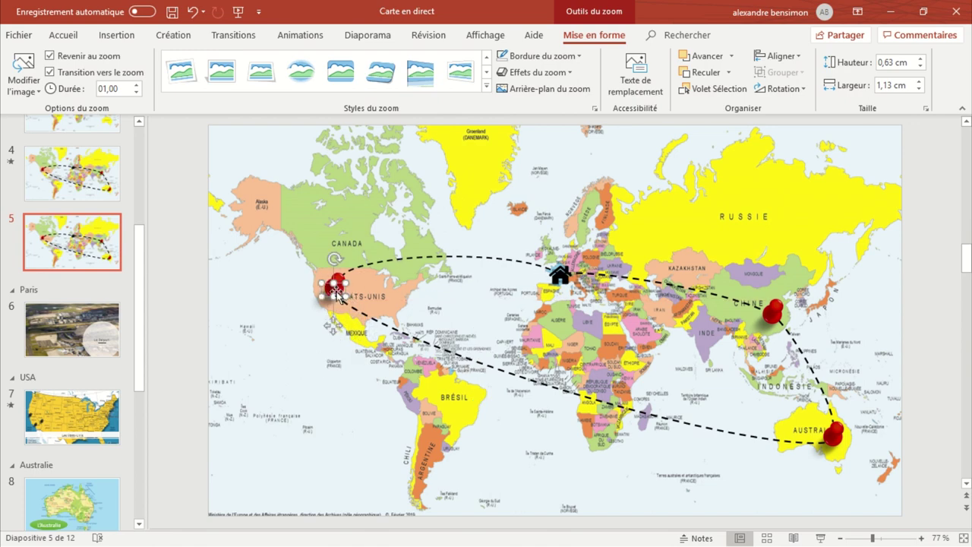
click(308, 329)
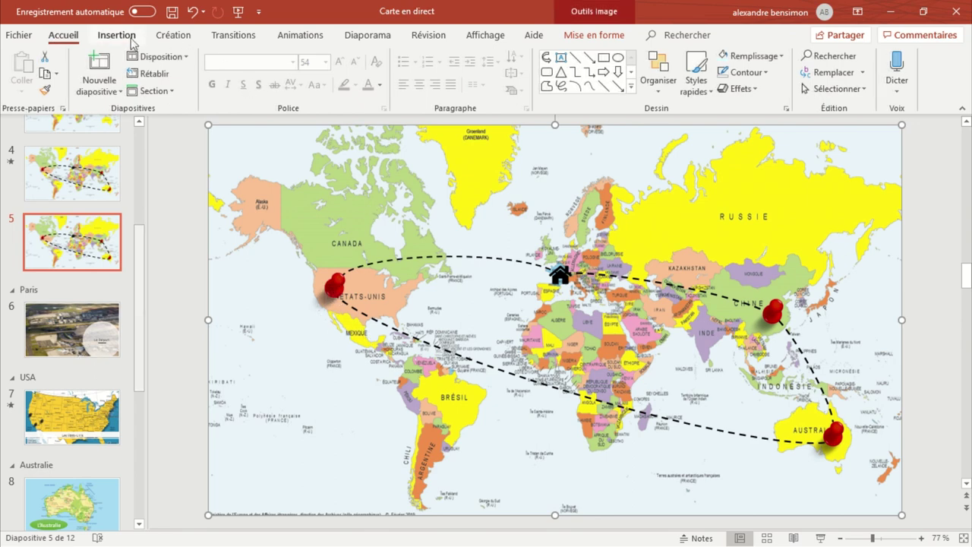
click(116, 34)
click(526, 89)
click(555, 142)
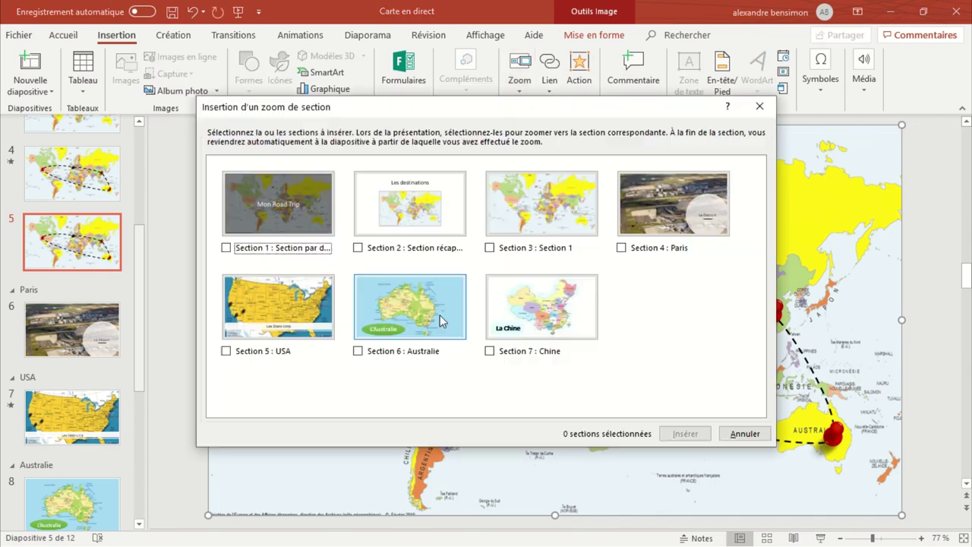
click(440, 315)
click(744, 432)
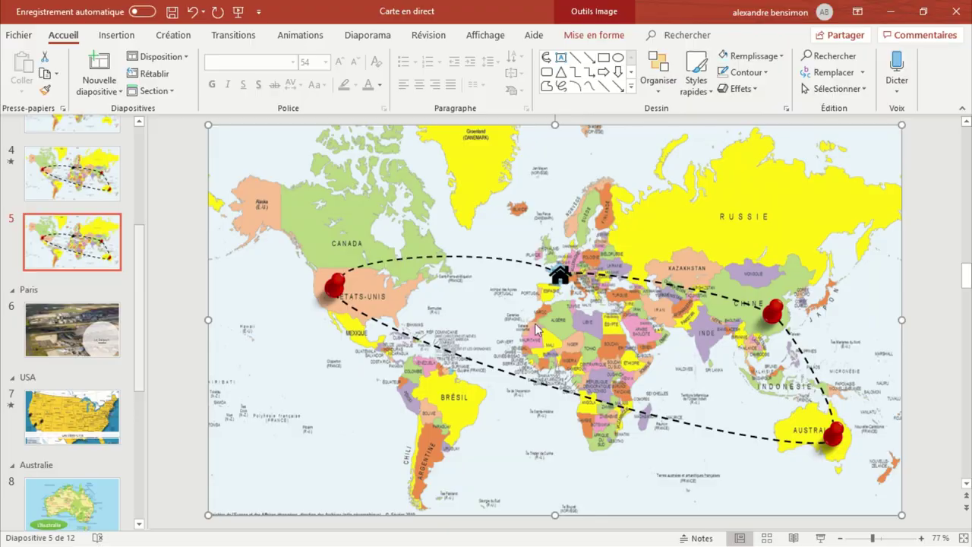
key(shift+F5)
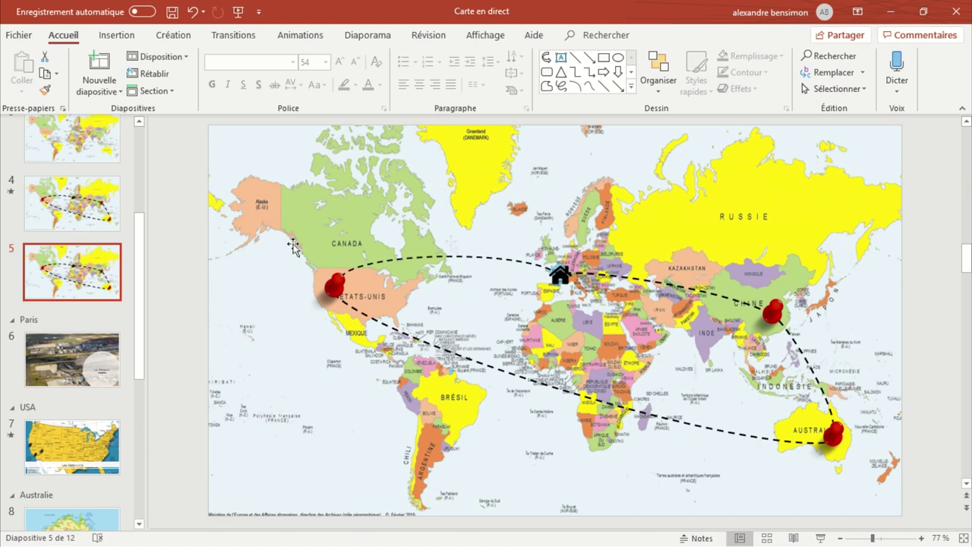
Turn off Revenir au zoom on the USA pin zoom, then play the slideshow from the world map.
click(116, 35)
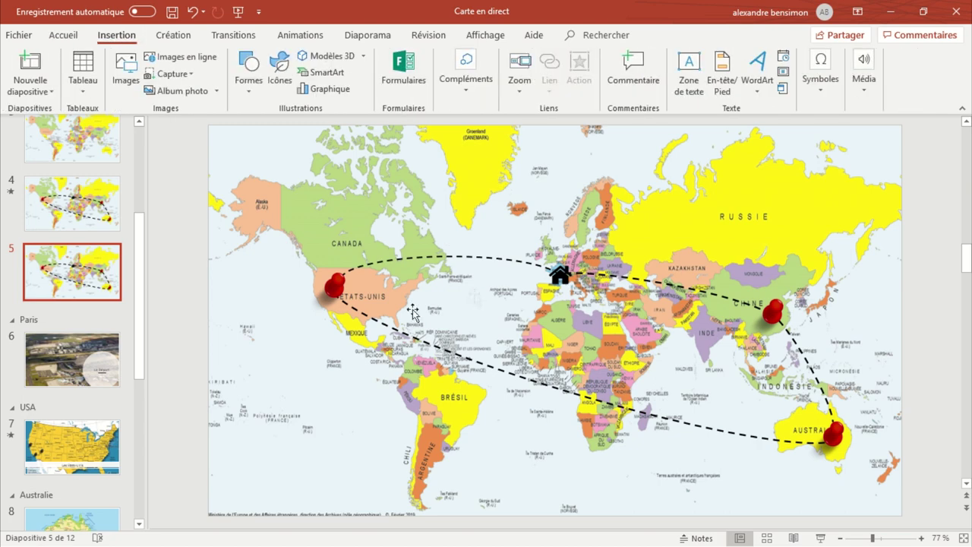
click(334, 289)
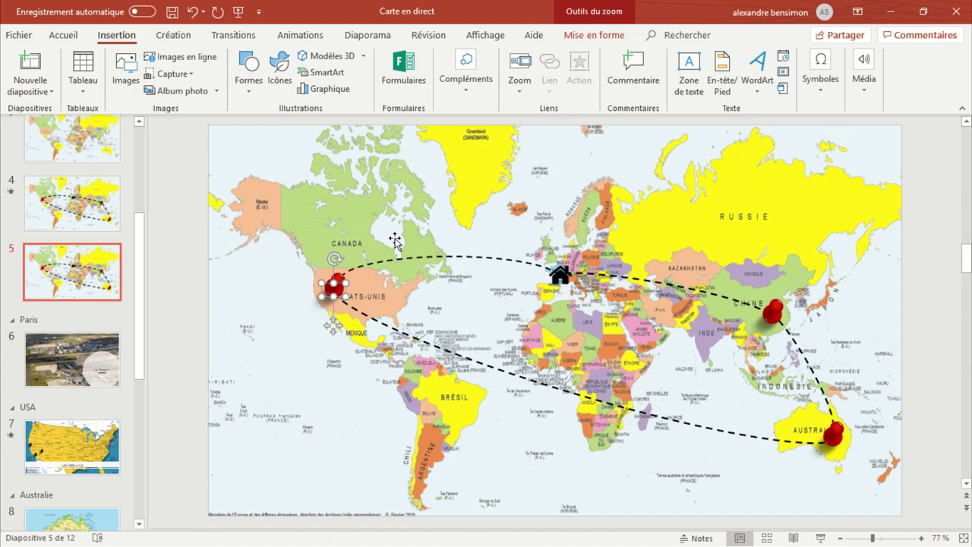
click(332, 325)
click(338, 287)
click(612, 35)
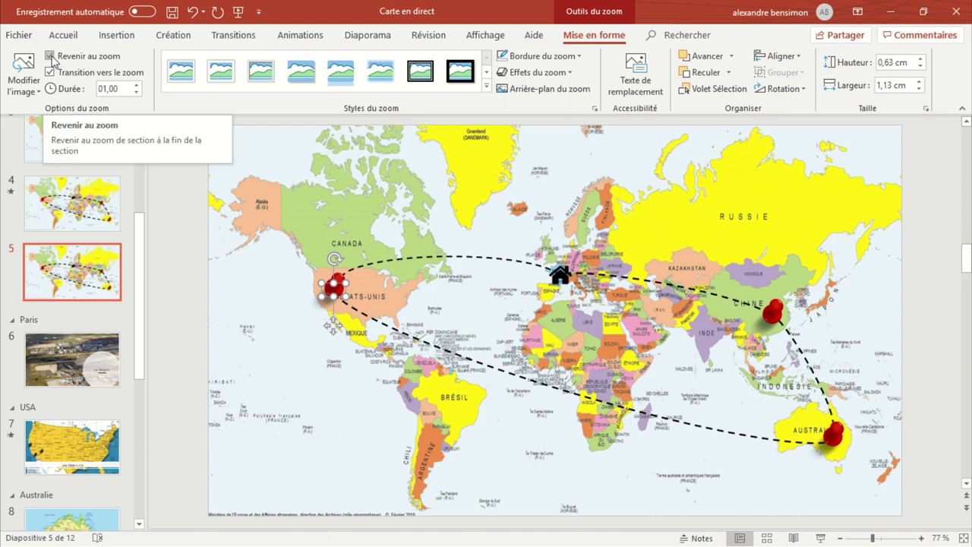
click(51, 57)
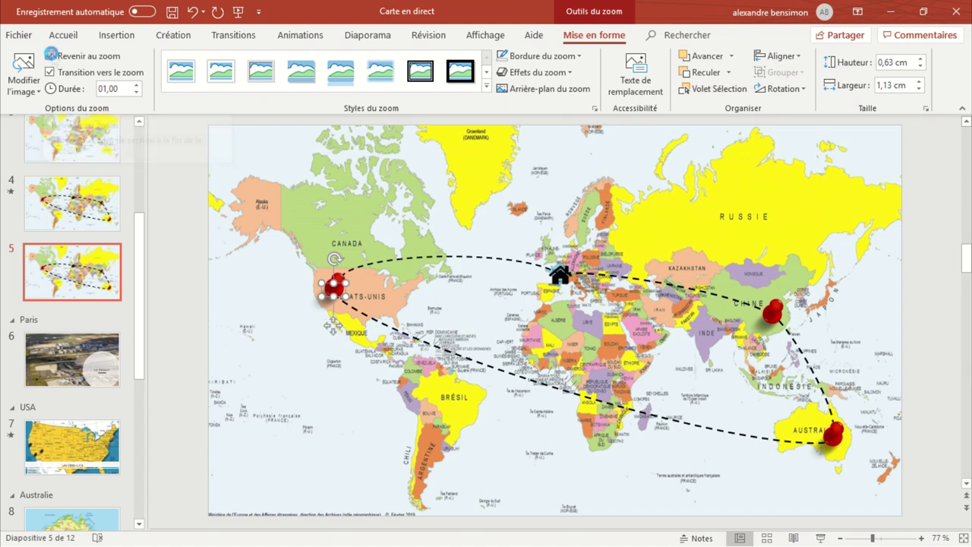
click(352, 181)
key(shift+F5)
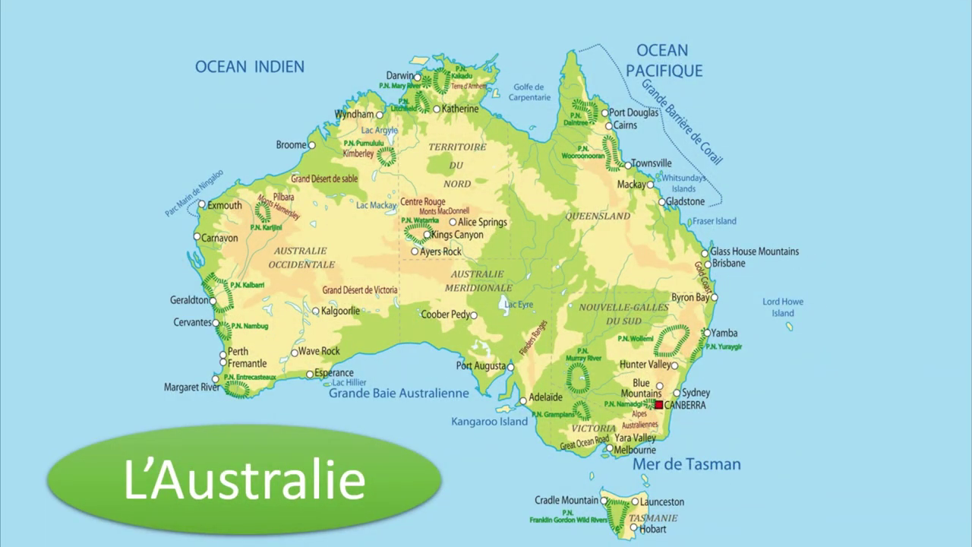
Exit the slideshow, leaving the L'Australie slide in view.
key(Escape)
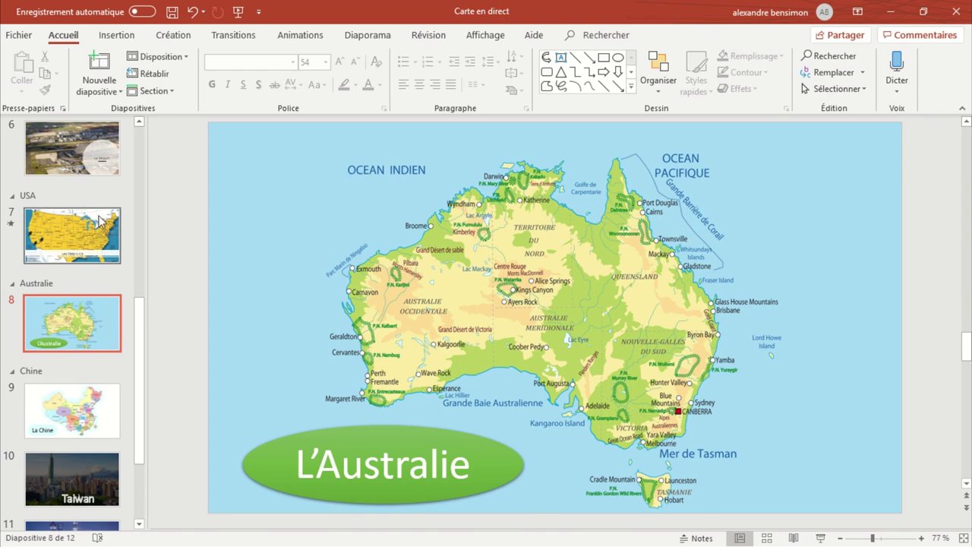
Go back to the world map on slide 5.
scroll(97, 228, up, 5)
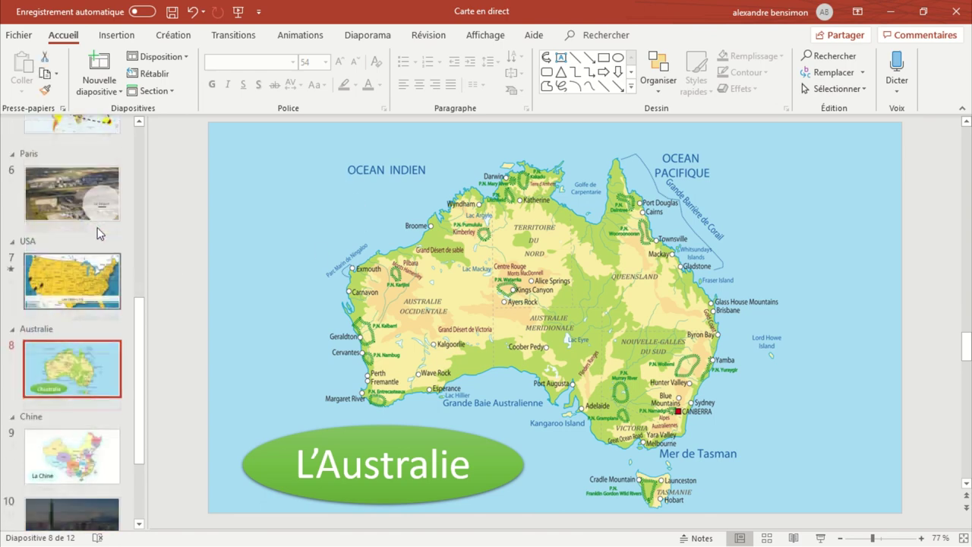
scroll(97, 228, up, 5)
scroll(97, 220, up, 3)
click(97, 217)
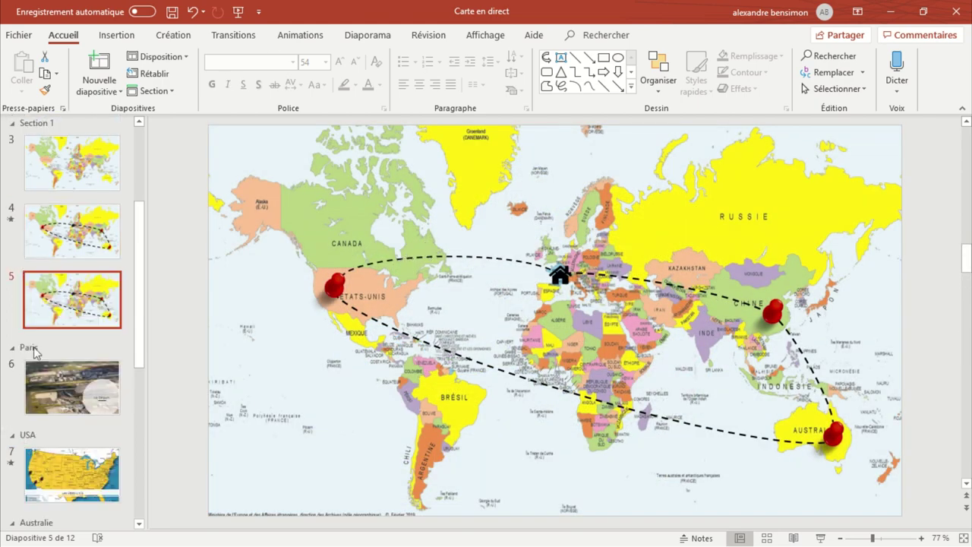
Open slide 9, the La Chine province map.
scroll(67, 334, down, 3)
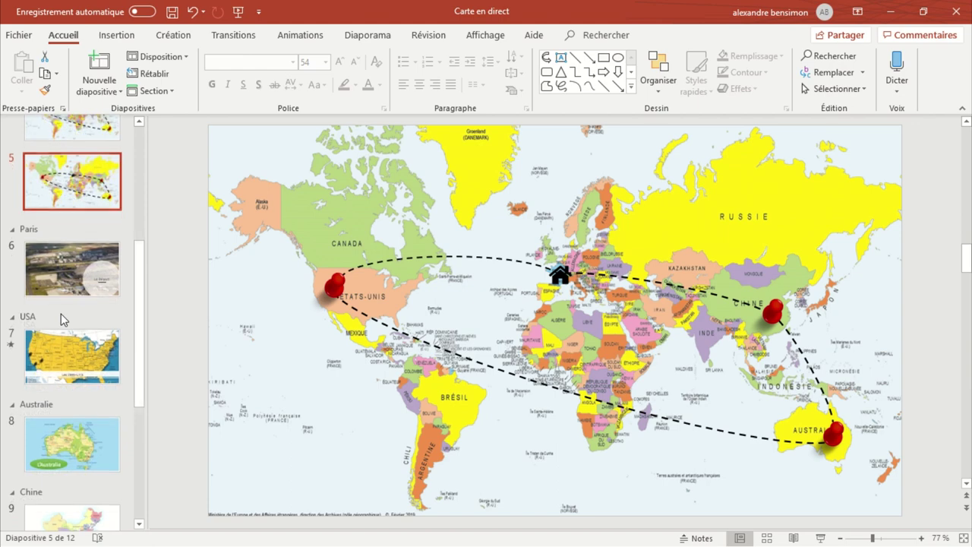
scroll(68, 349, down, 3)
scroll(71, 365, down, 2)
click(74, 382)
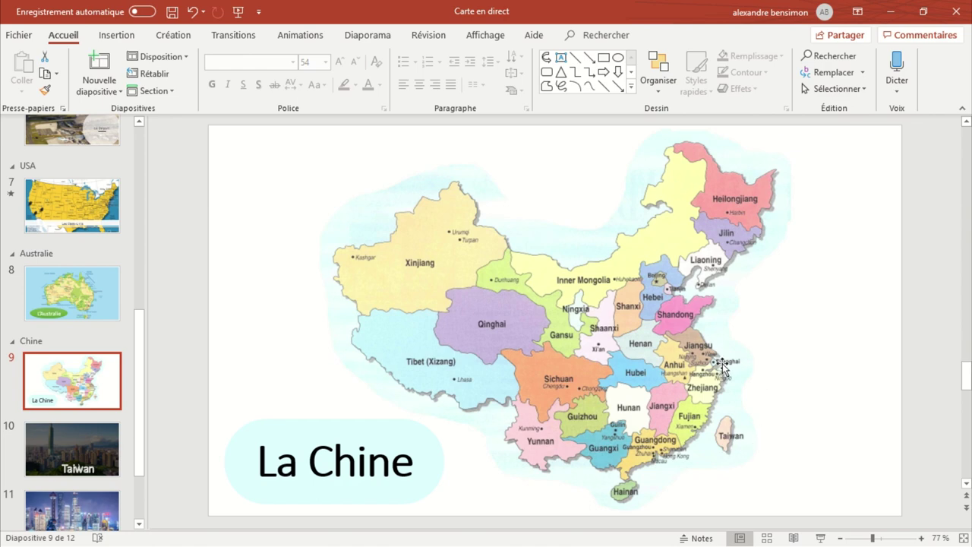
Insert slide zooms for the Taiwan (10) and Shanghai (11) slides.
click(118, 36)
click(520, 75)
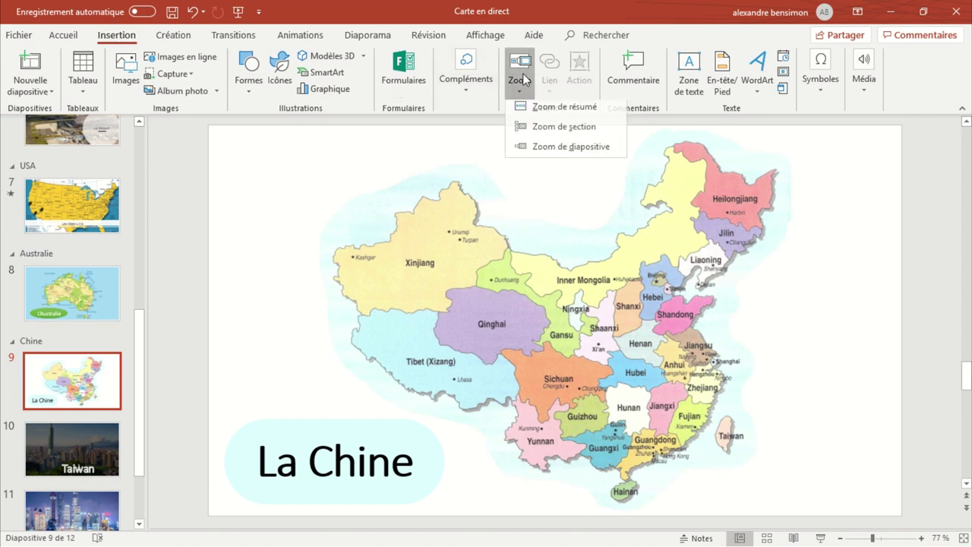
click(571, 151)
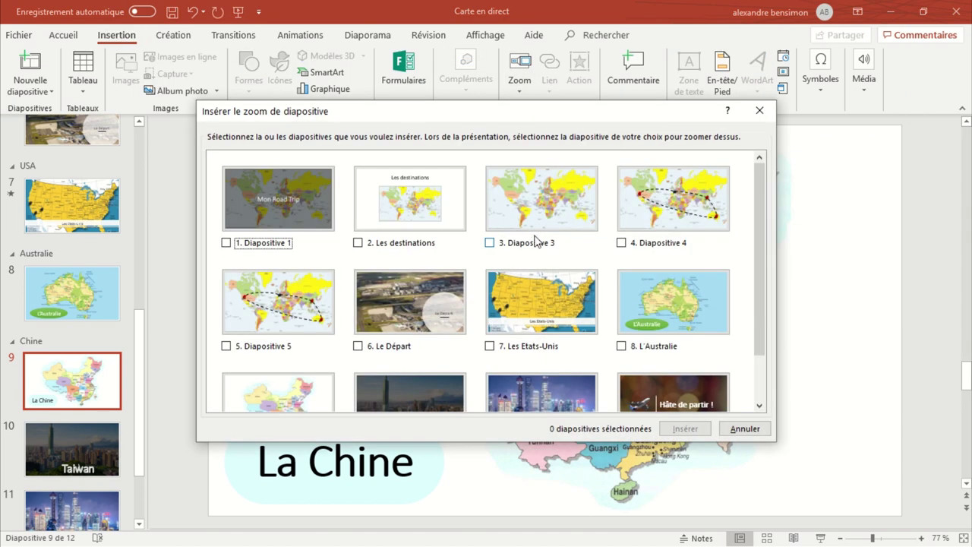
scroll(535, 236, down, 2)
click(404, 346)
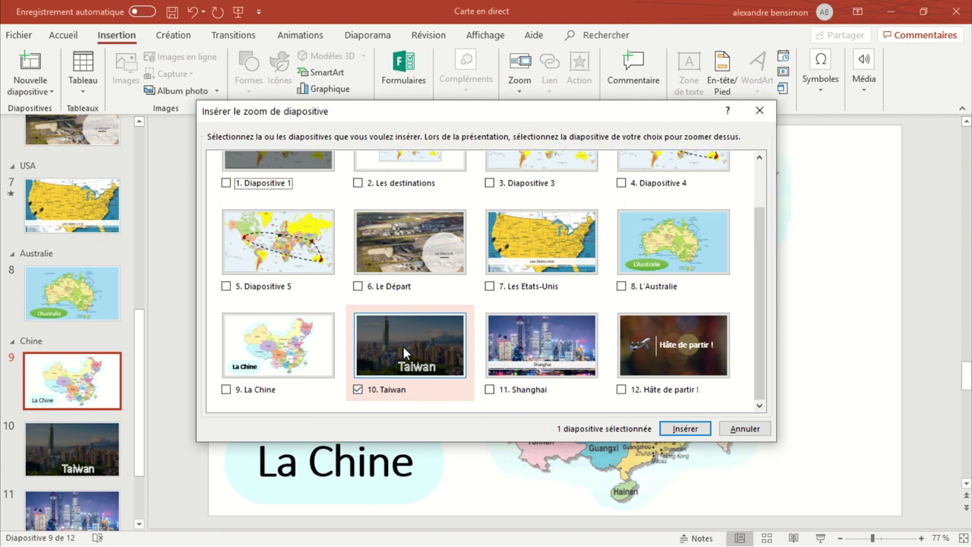
click(555, 346)
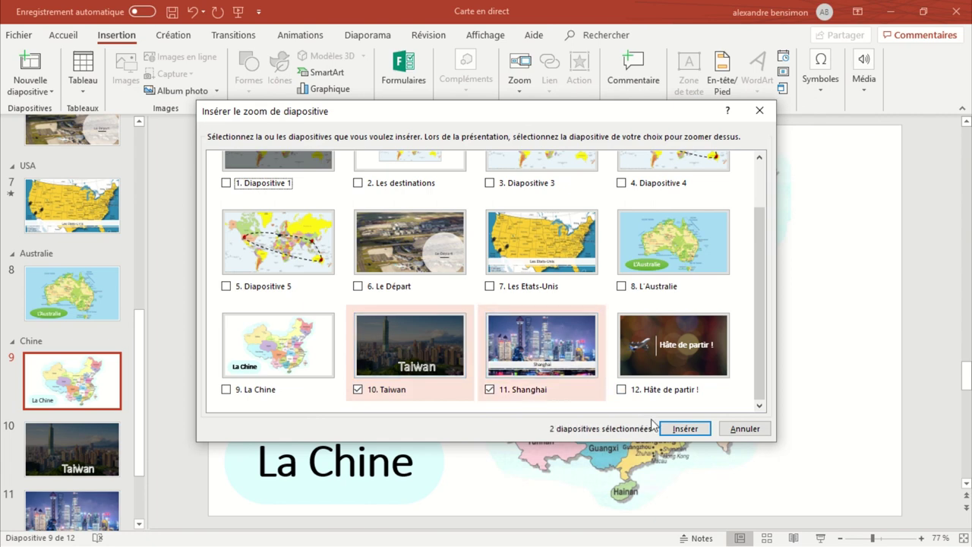
click(684, 428)
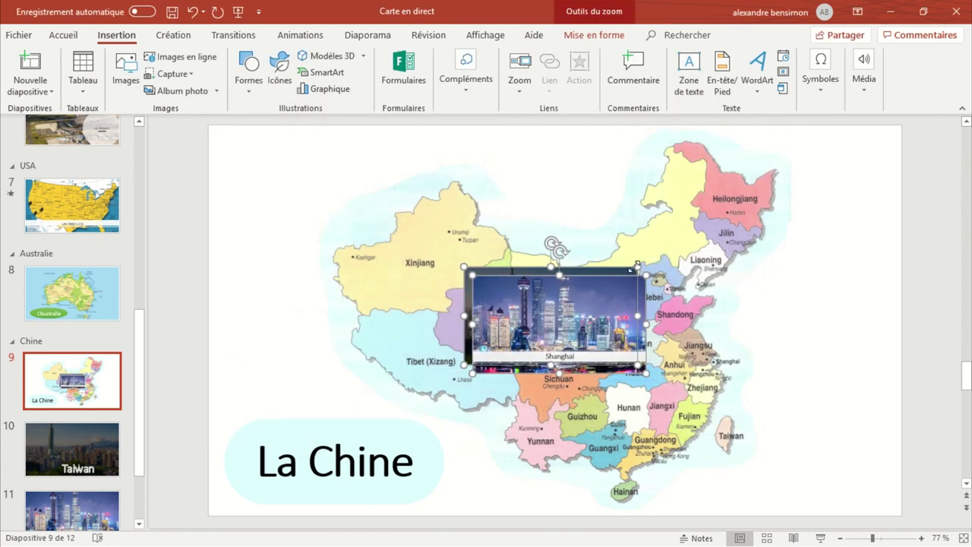
Shrink the zoom to a tiny 0.67 × 1.19 cm thumbnail and apply a zoom style.
drag(635, 266, 488, 375)
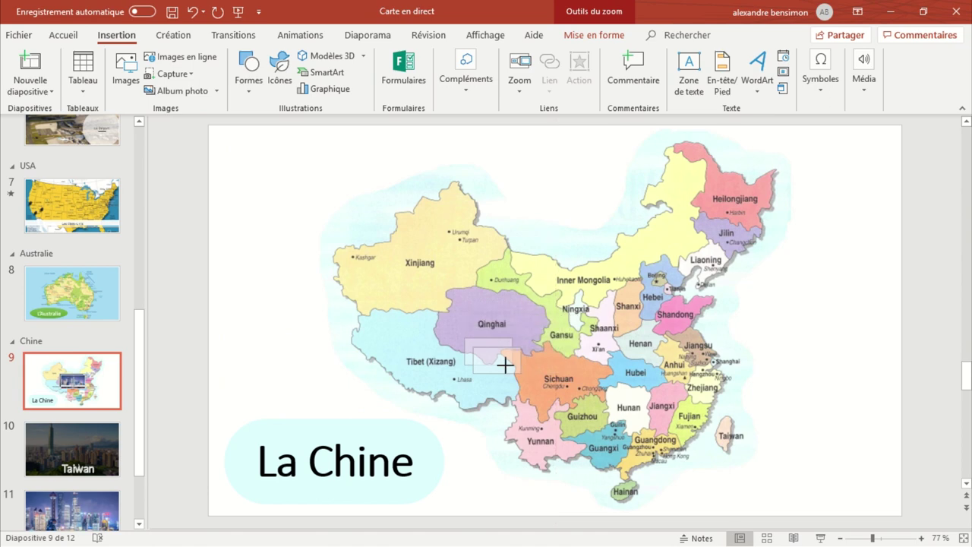
drag(489, 376, 495, 353)
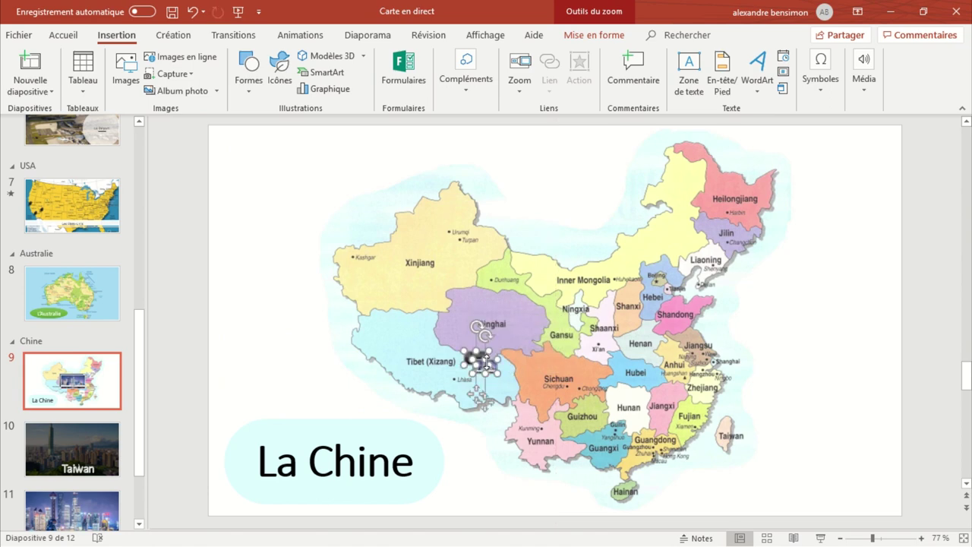
click(591, 35)
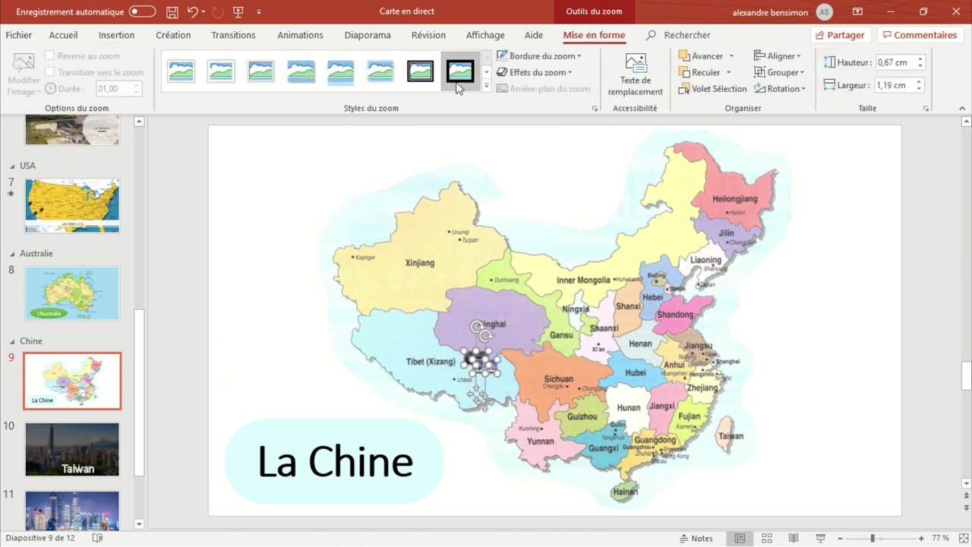
click(484, 91)
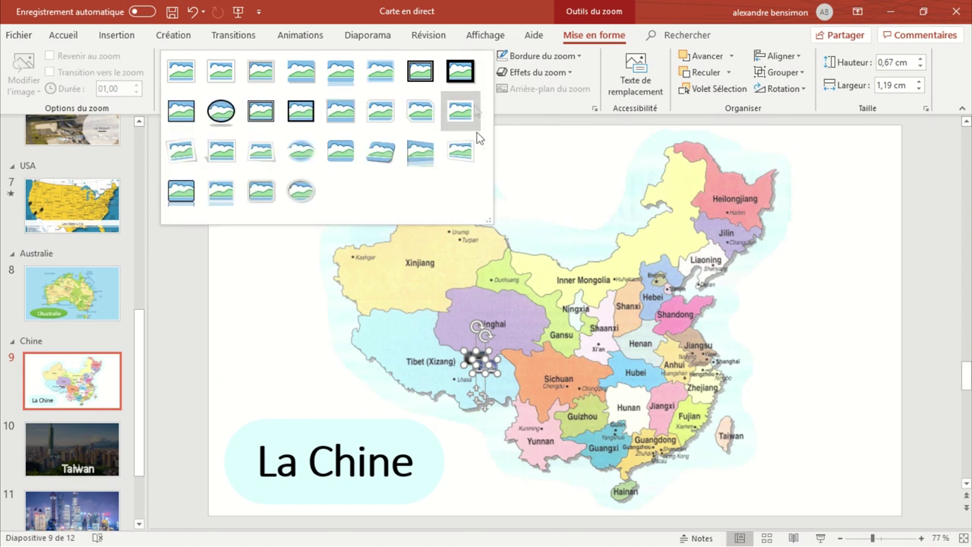
click(307, 153)
Move the small zoom onto Taiwan on the China map.
click(488, 376)
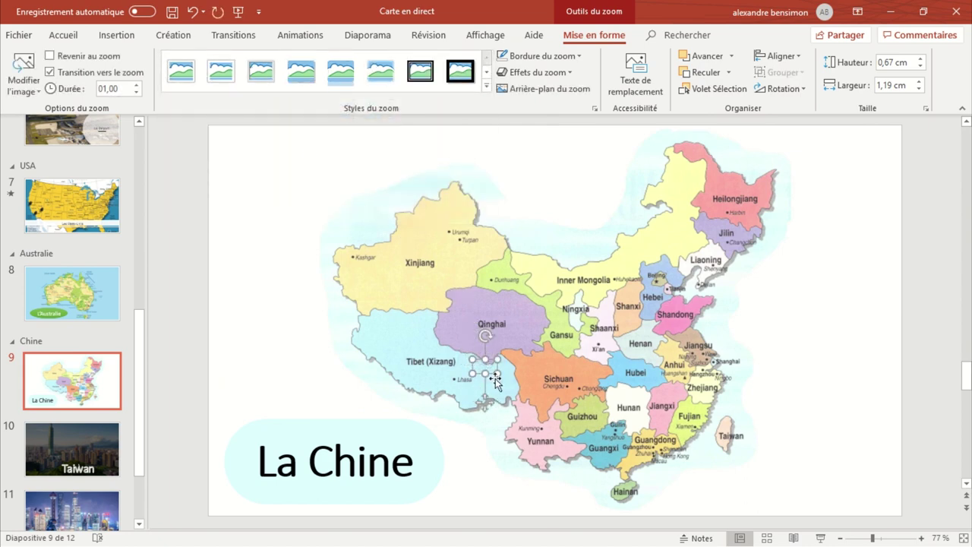
drag(485, 401, 714, 395)
drag(714, 395, 477, 378)
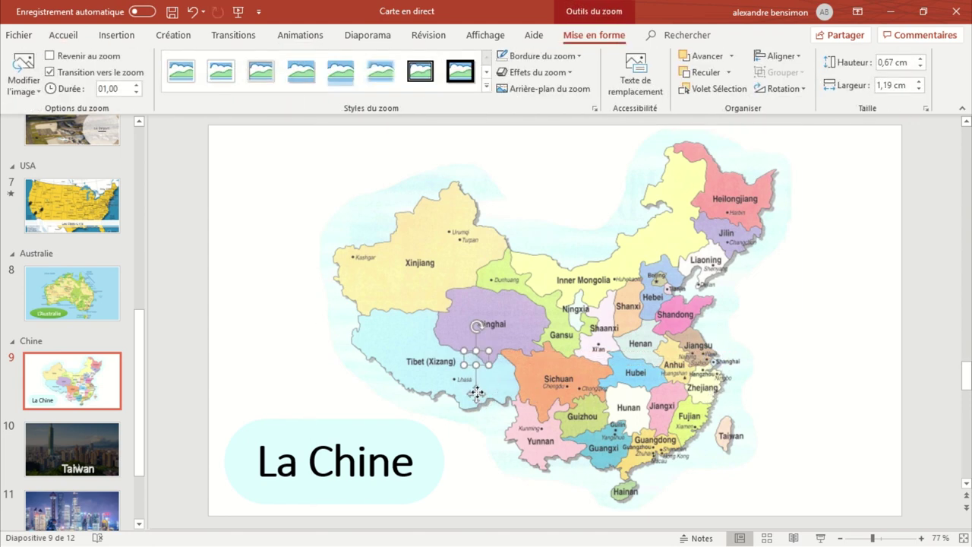
drag(476, 392, 727, 470)
click(760, 387)
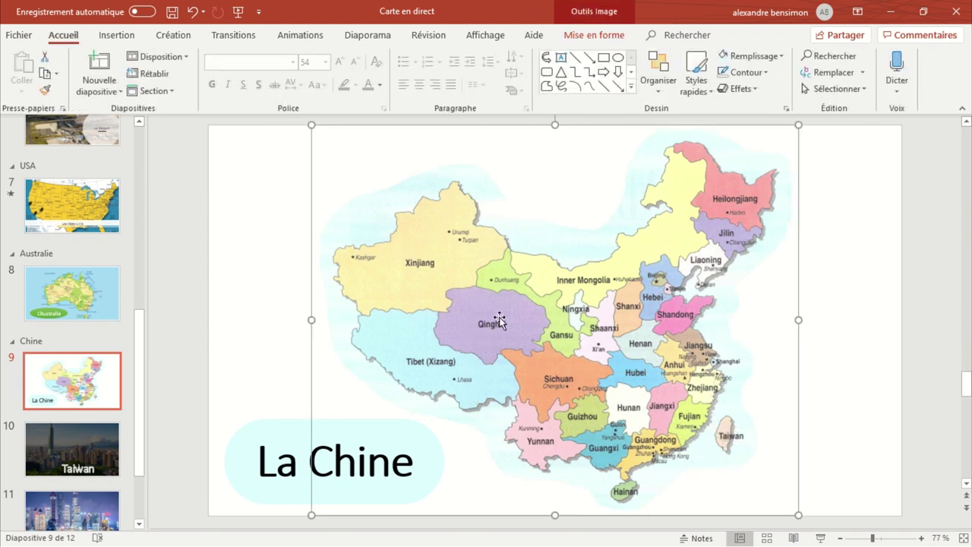
key(shift+F5)
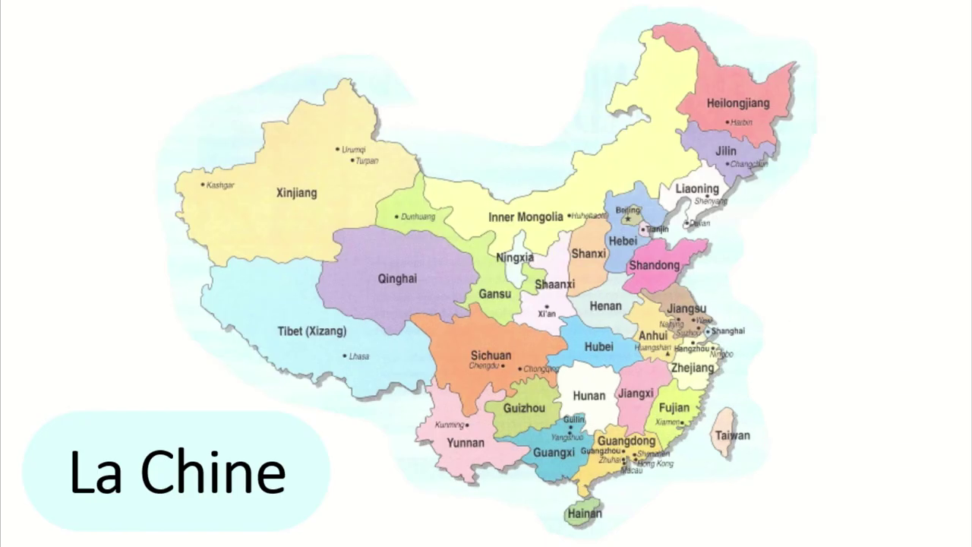
key(space)
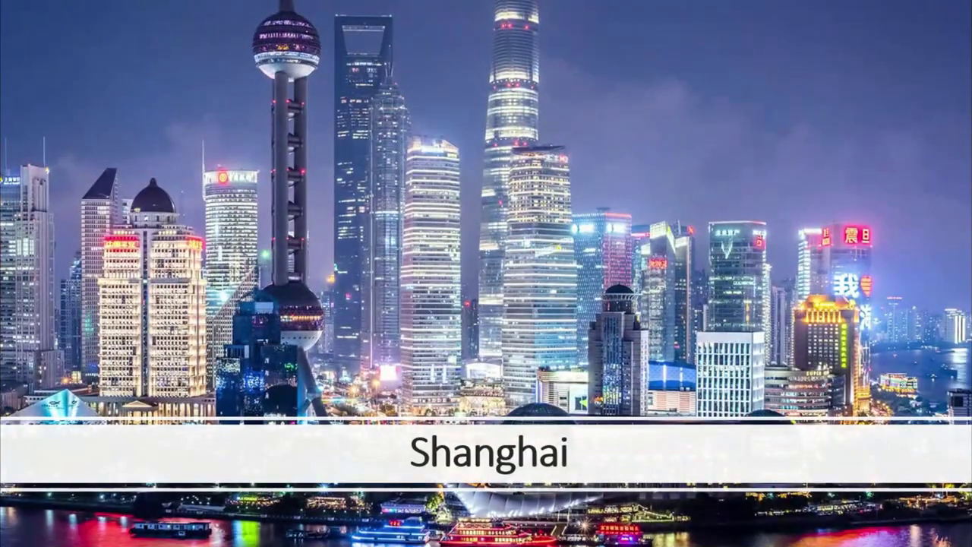
key(Escape)
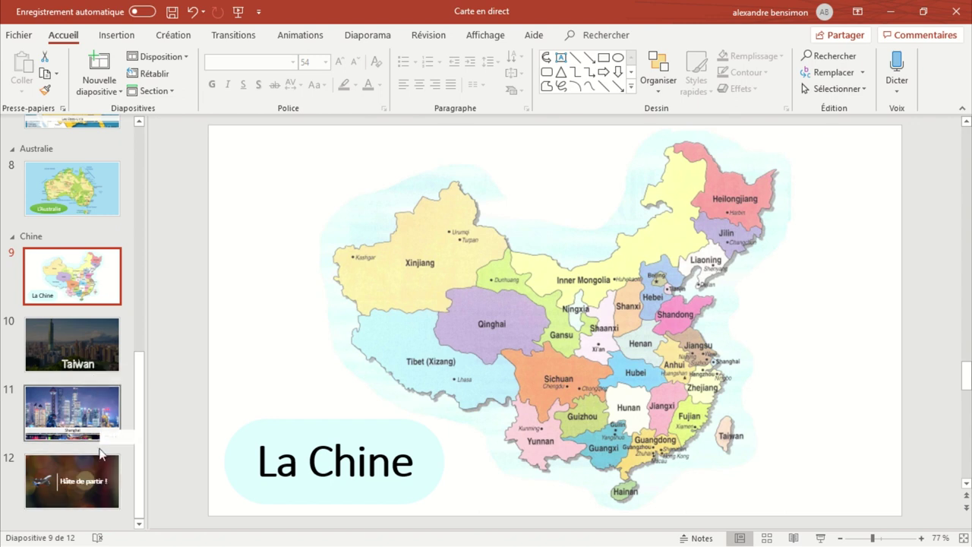
View closing slide 12, then look back at the world map on slide 5.
click(91, 472)
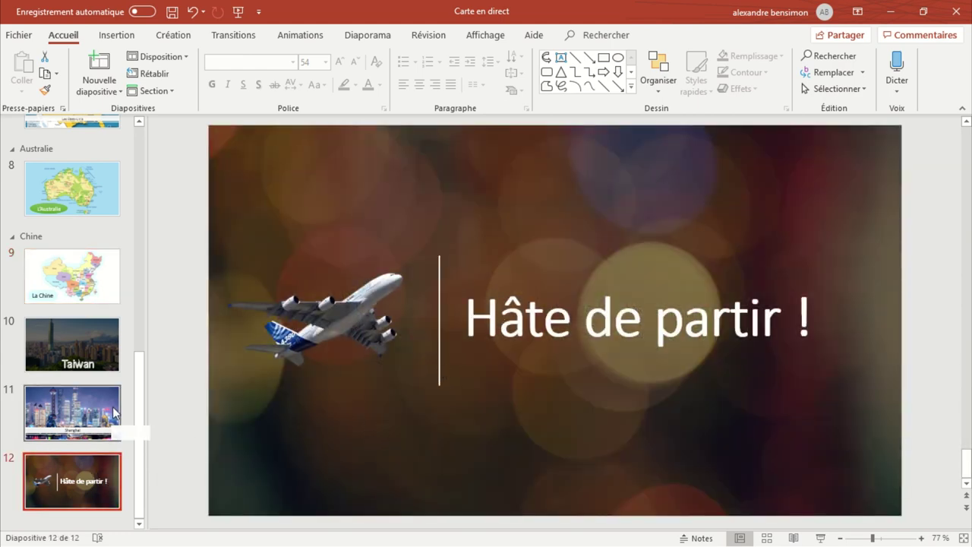
scroll(113, 412, up, 3)
scroll(114, 379, up, 2)
scroll(118, 363, up, 1)
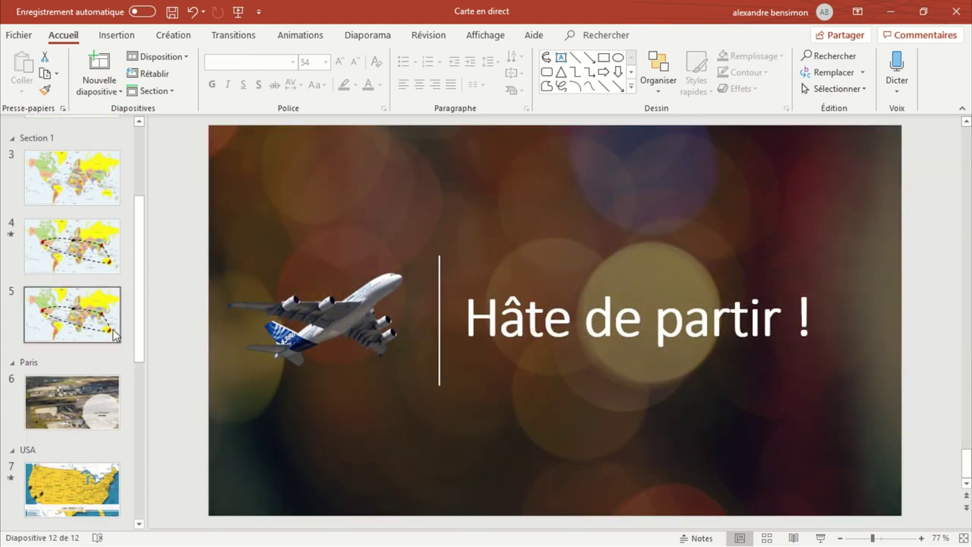
click(115, 335)
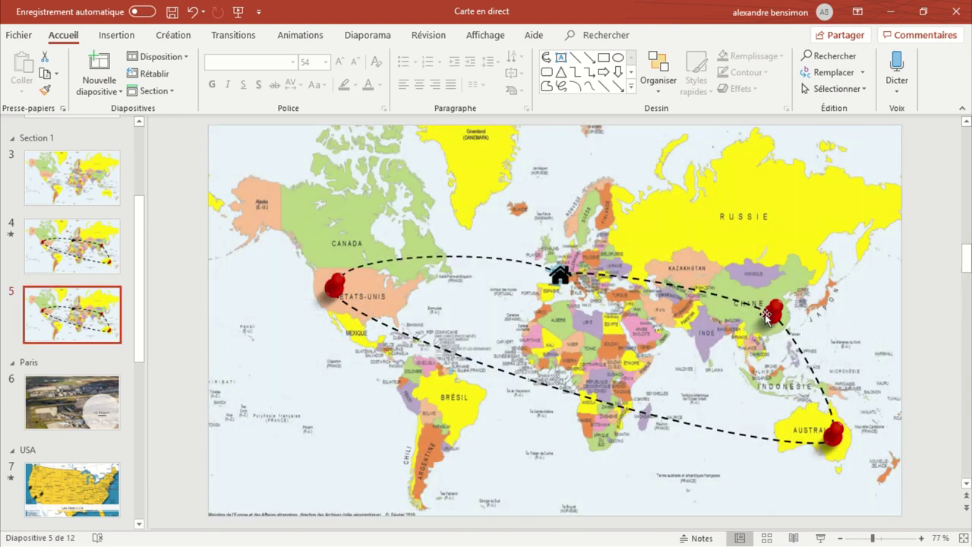
Return to slide 12, 'Hâte de partir !', with the Insertion ribbon showing.
scroll(87, 362, down, 2)
scroll(87, 363, down, 2)
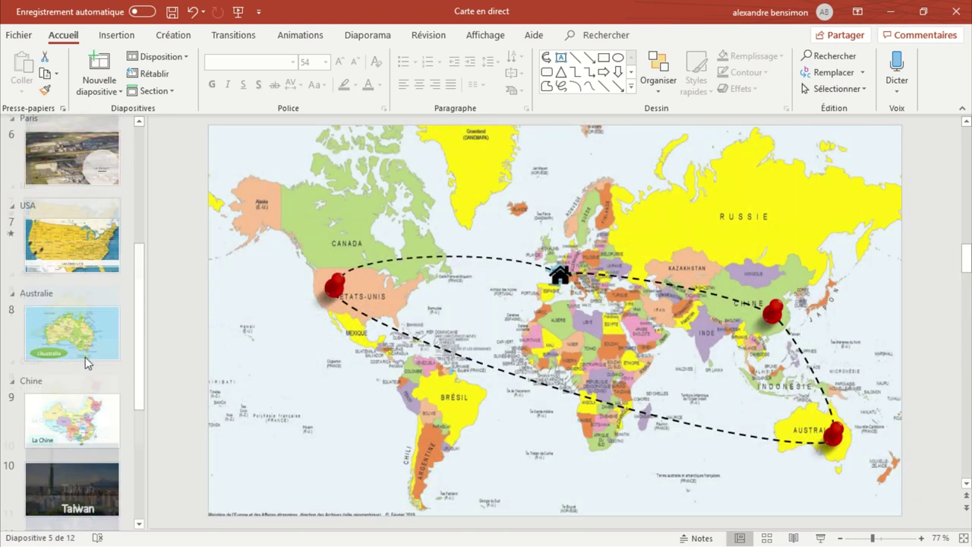
scroll(87, 362, down, 2)
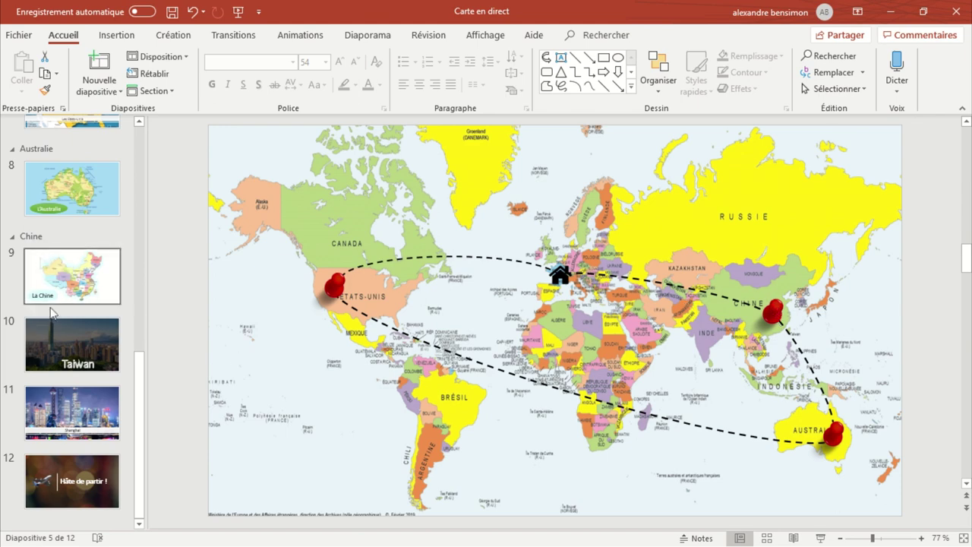
click(77, 485)
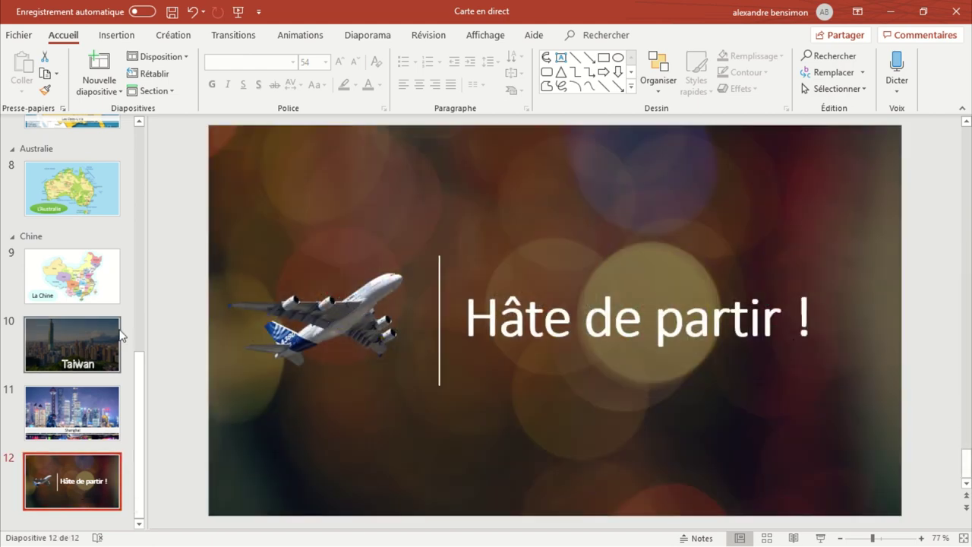
scroll(96, 355, up, 3)
scroll(96, 355, up, 2)
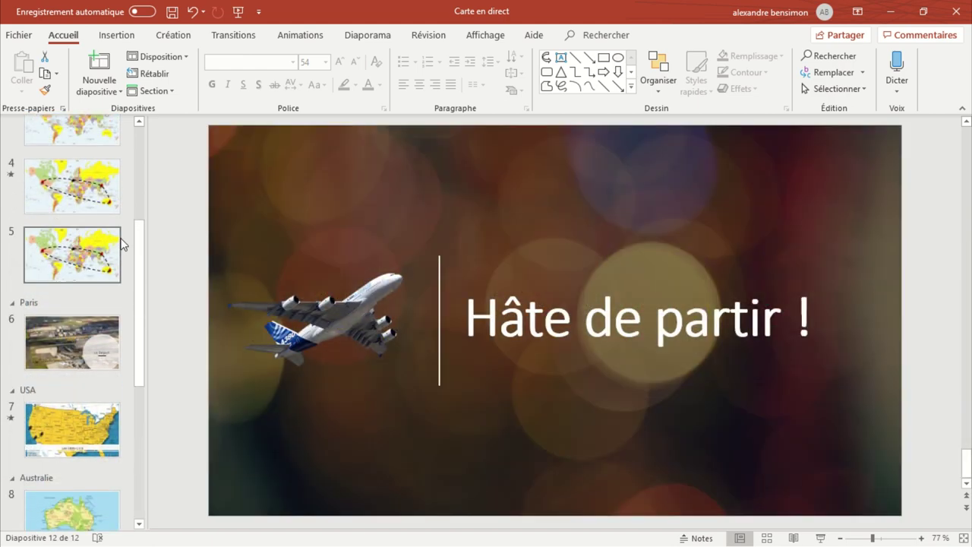
scroll(96, 356, down, 5)
click(116, 35)
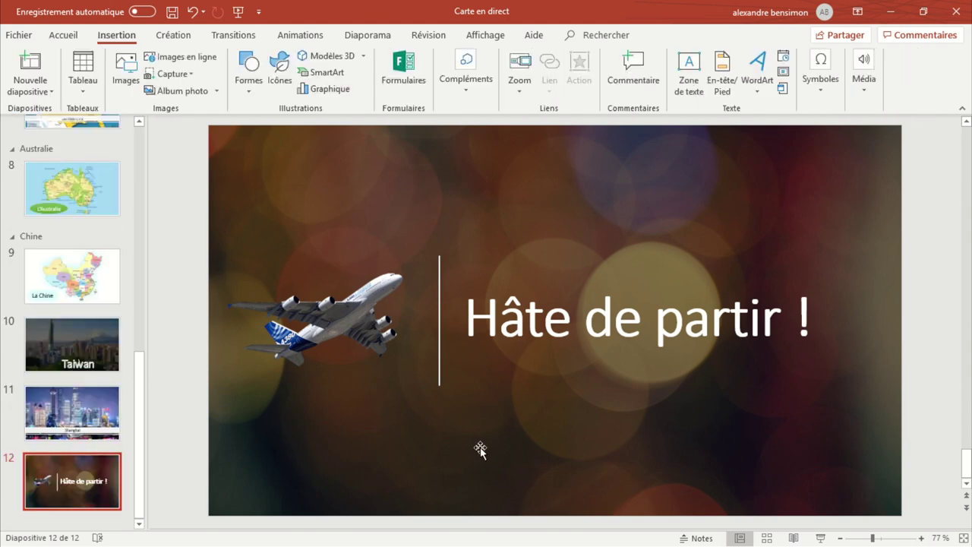